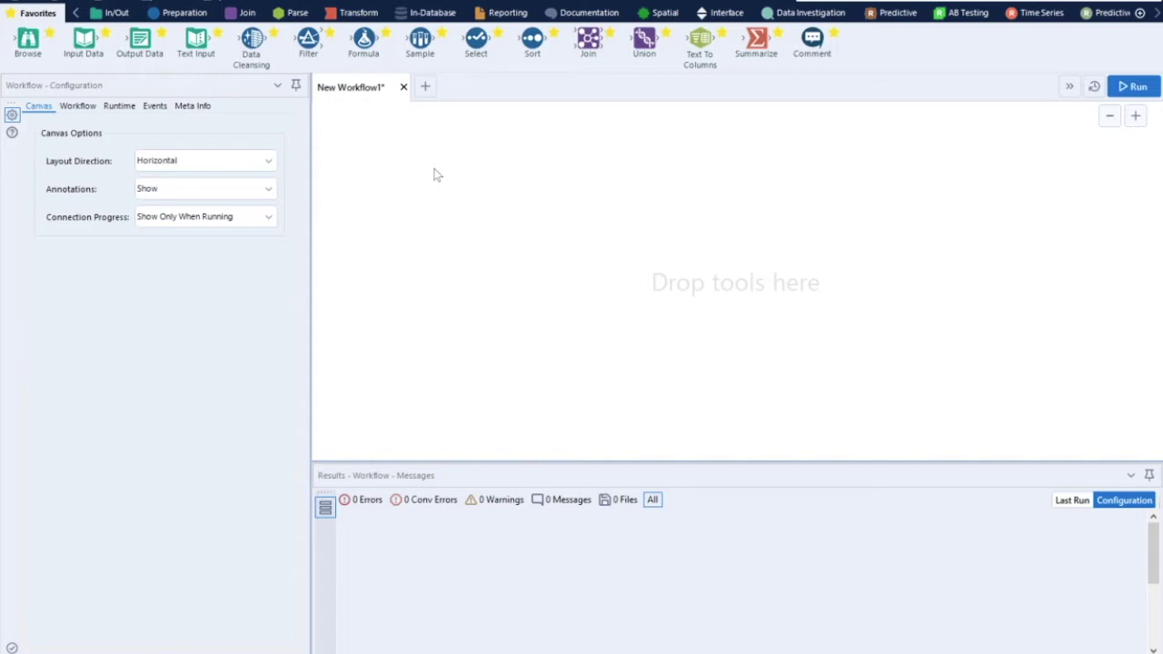
Add an Input Data tool to the empty canvas and open its data connection choices
left_click_drag(83, 41, 467, 247)
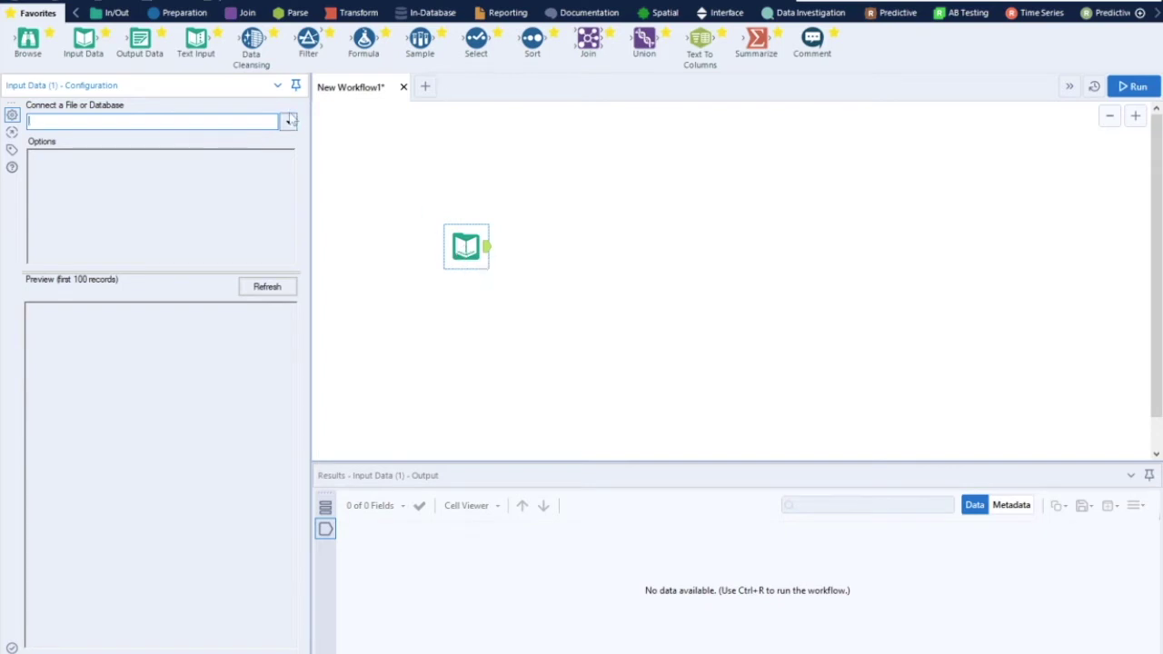
left_click(289, 125)
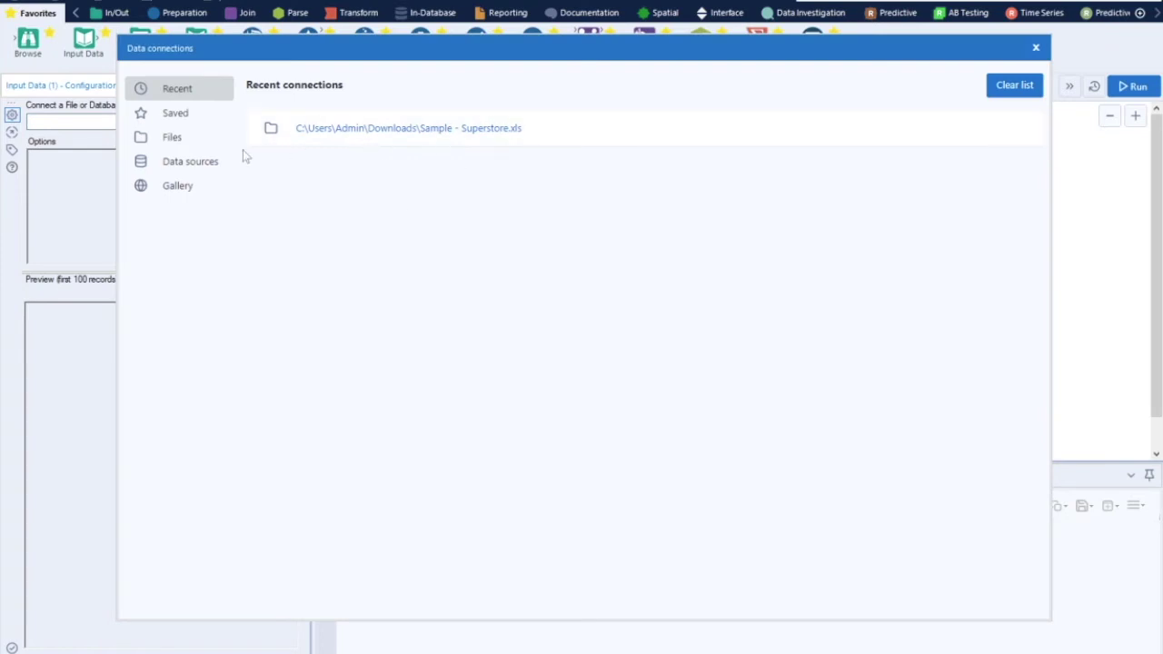
Review the recent, saved, file, data source and gallery connection options available for the Input Data tool
left_click(186, 114)
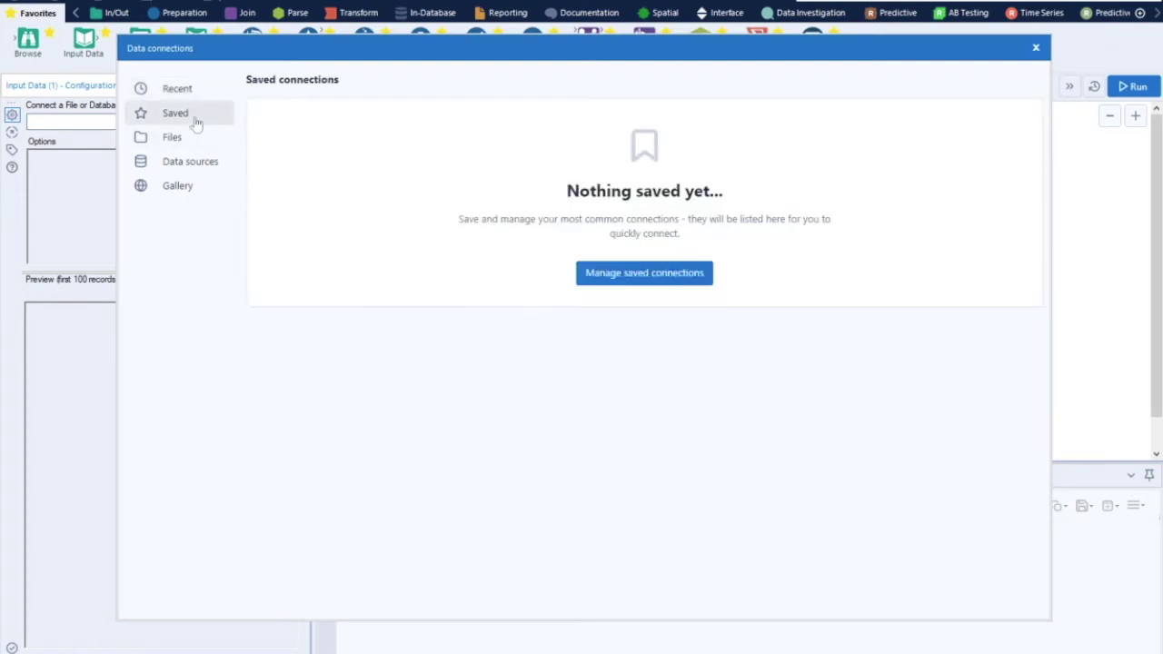
left_click(179, 137)
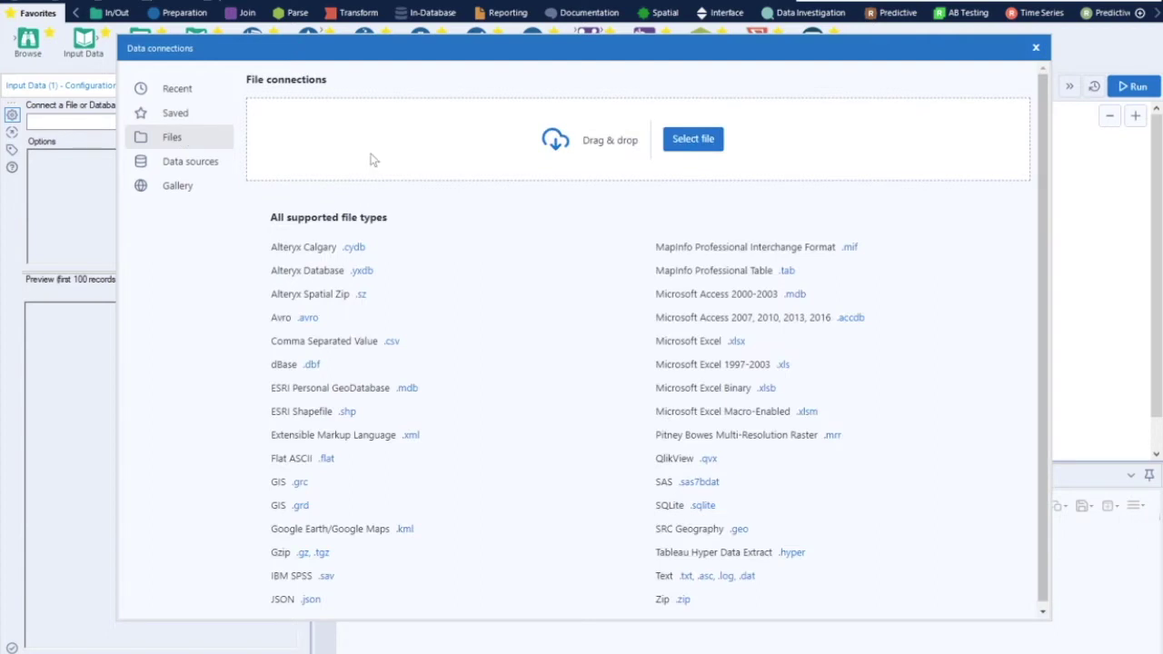
left_click(182, 166)
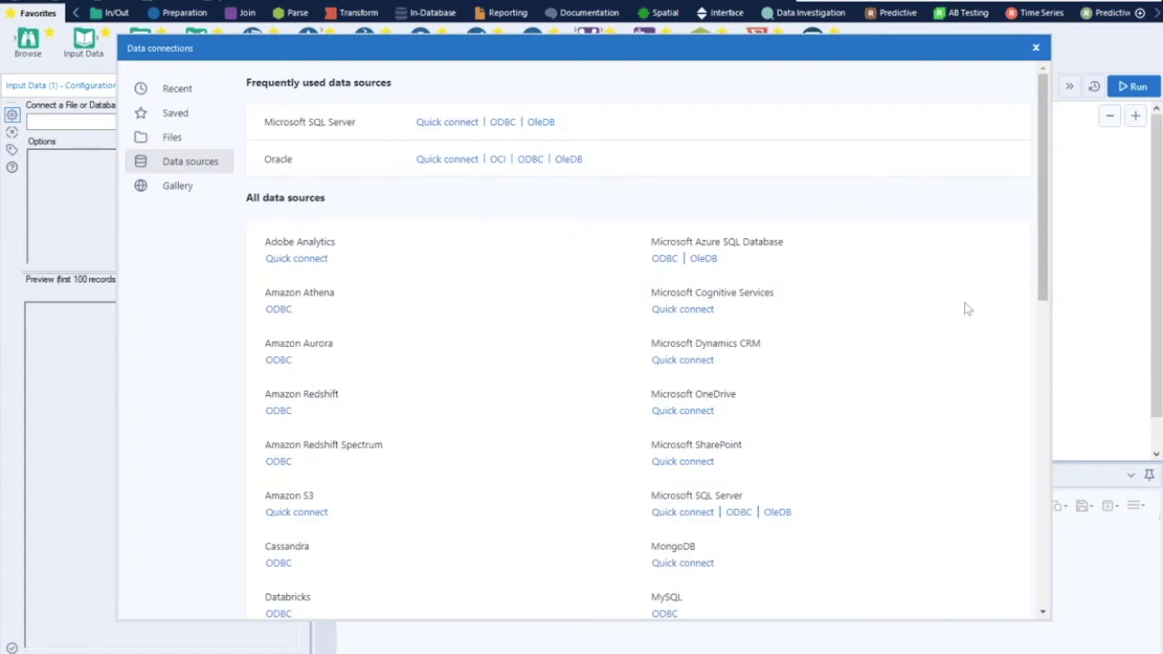
mouse_move(1045, 284)
left_mouse_down()
mouse_move(1042, 619)
mouse_move(1030, 280)
left_mouse_up()
left_click(185, 190)
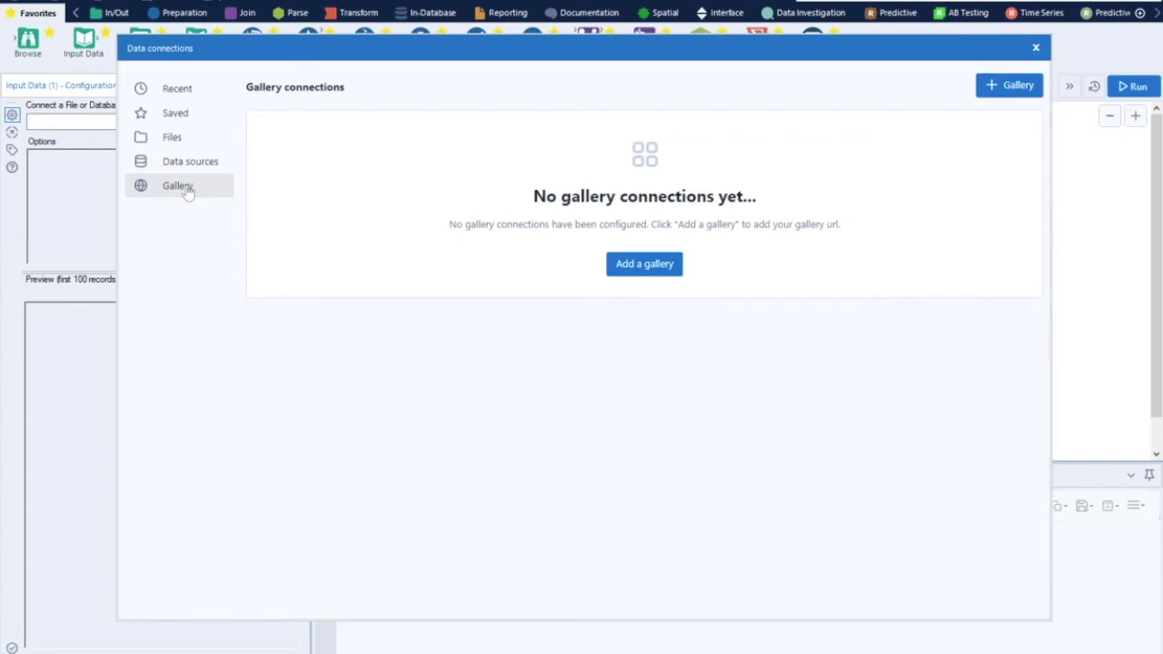
left_click(184, 93)
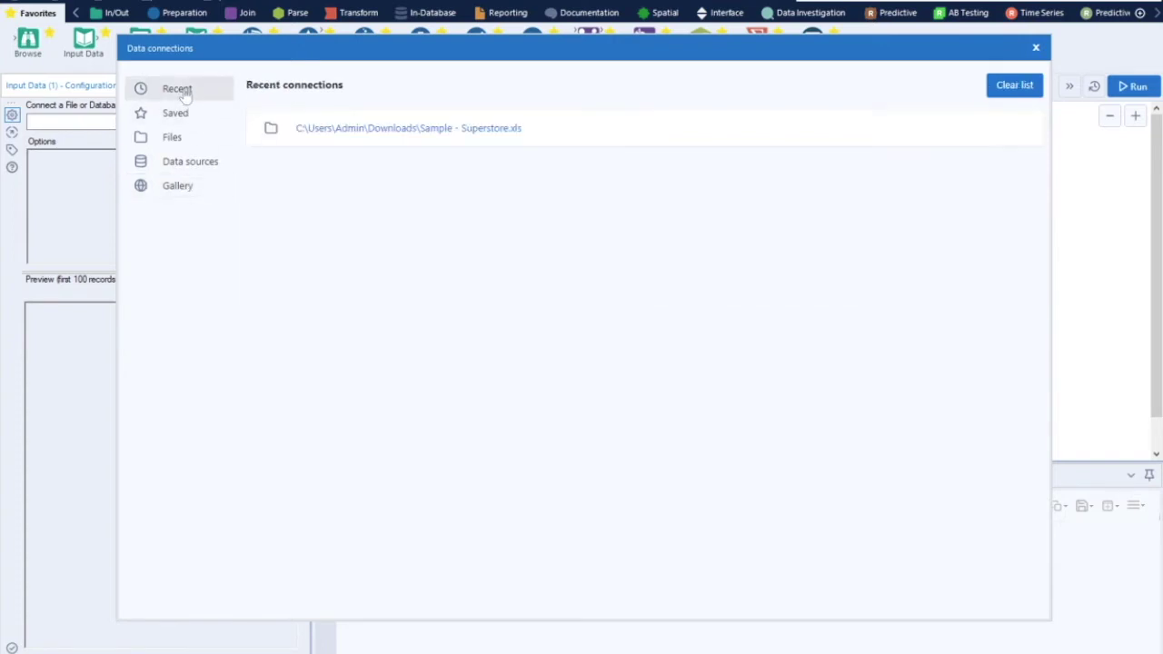
left_click(178, 142)
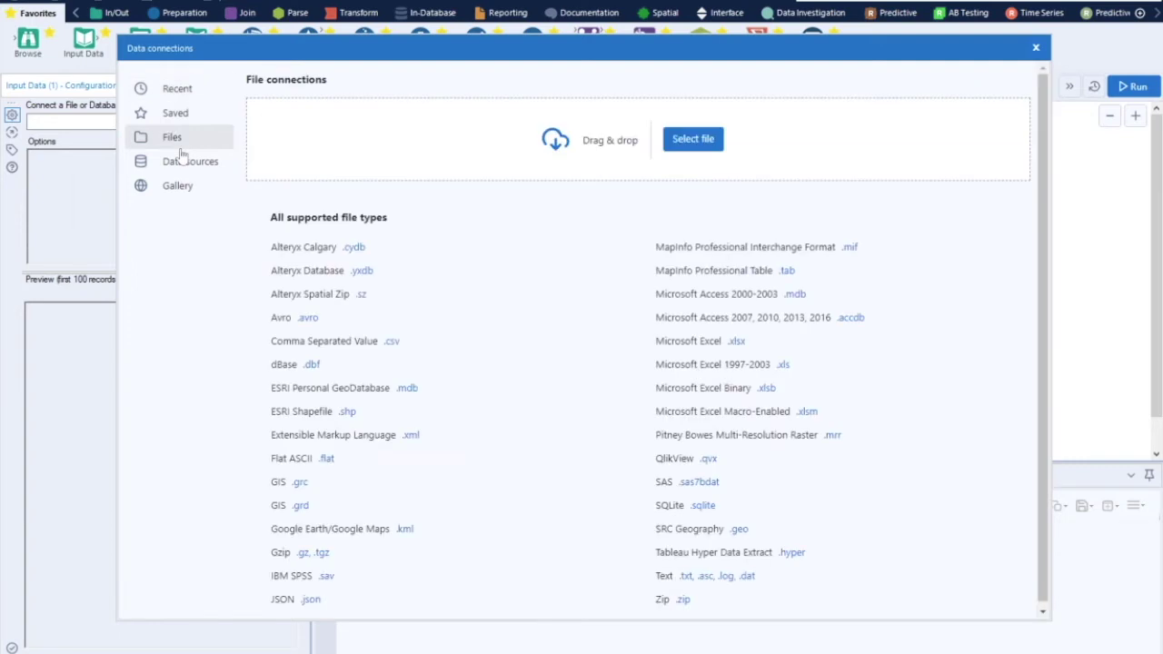
left_click(173, 89)
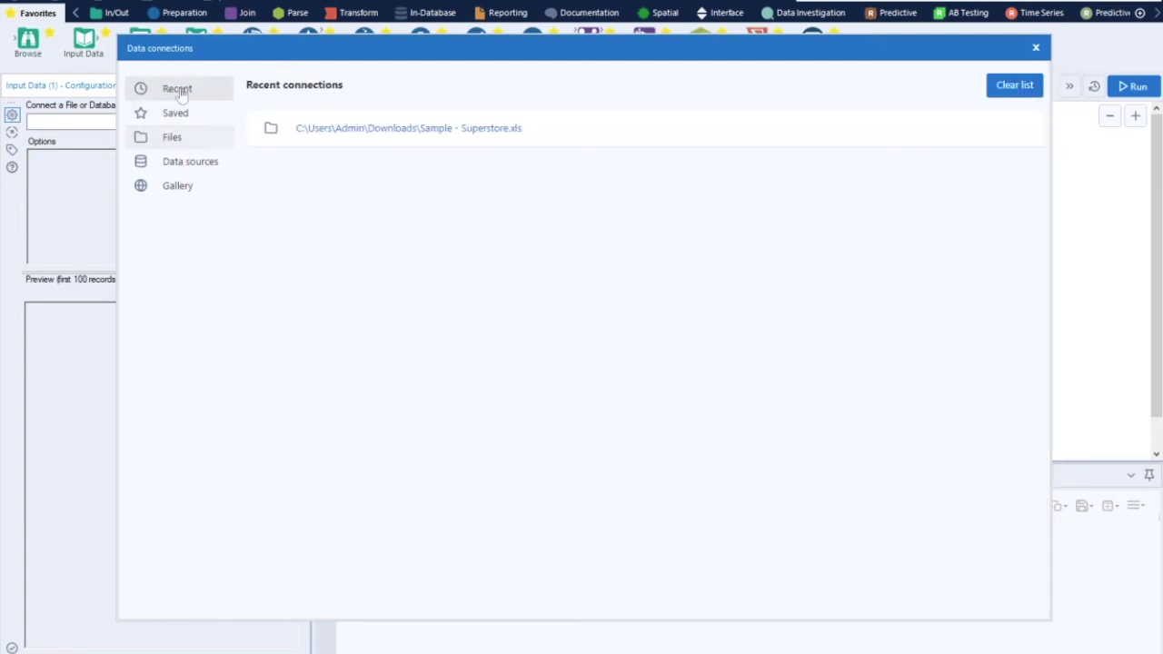
Connect the Input Data tool to the recent file Sample - Superstore.xls, using the Orders sheet
left_click(461, 129)
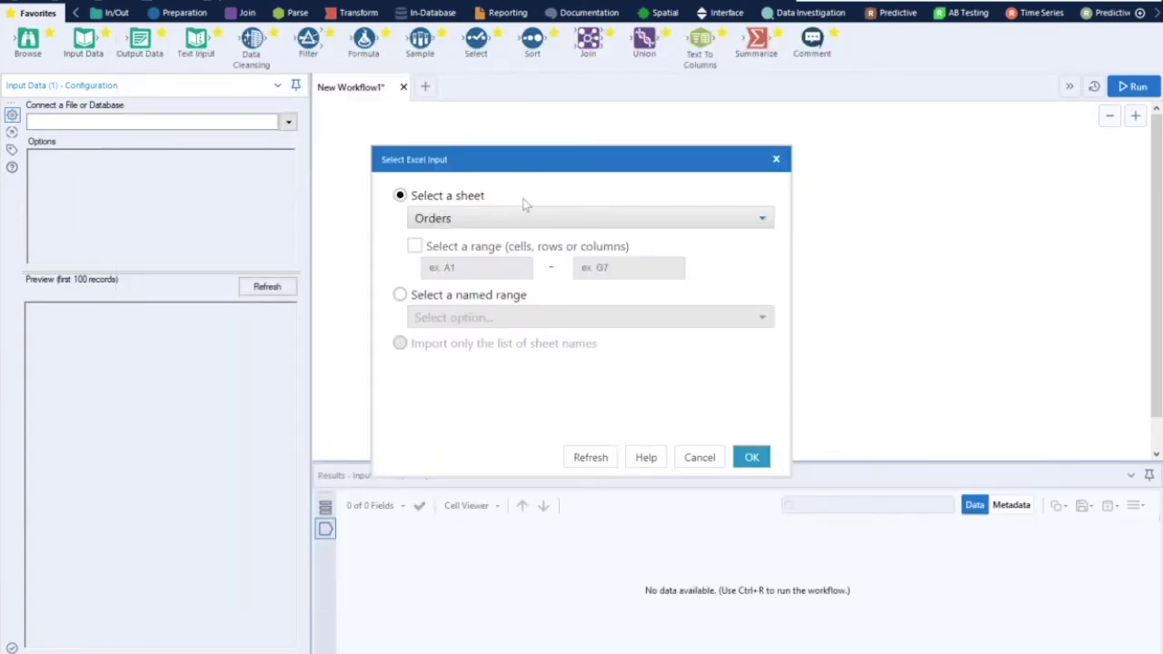
left_click(505, 219)
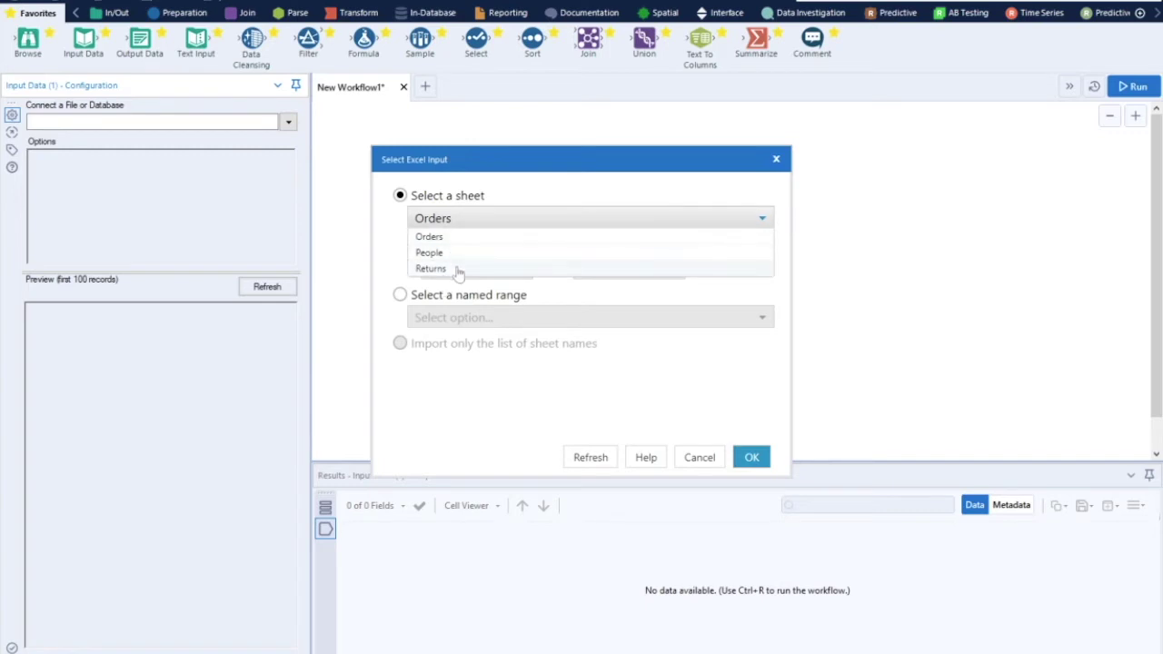
left_click(464, 237)
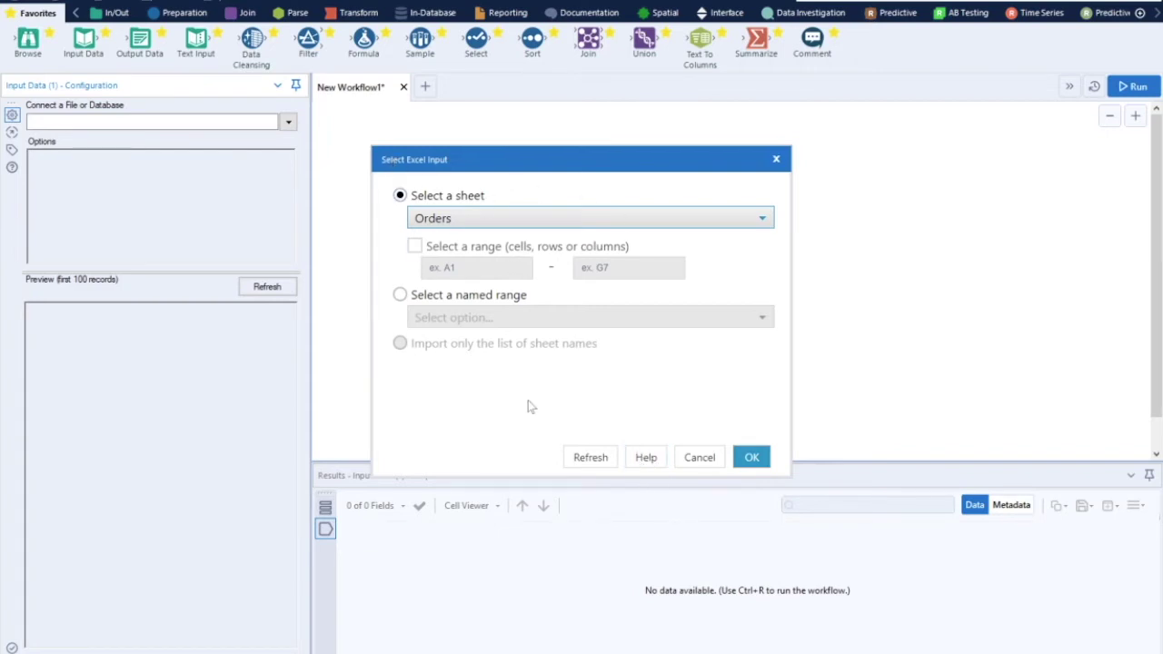
left_click(750, 460)
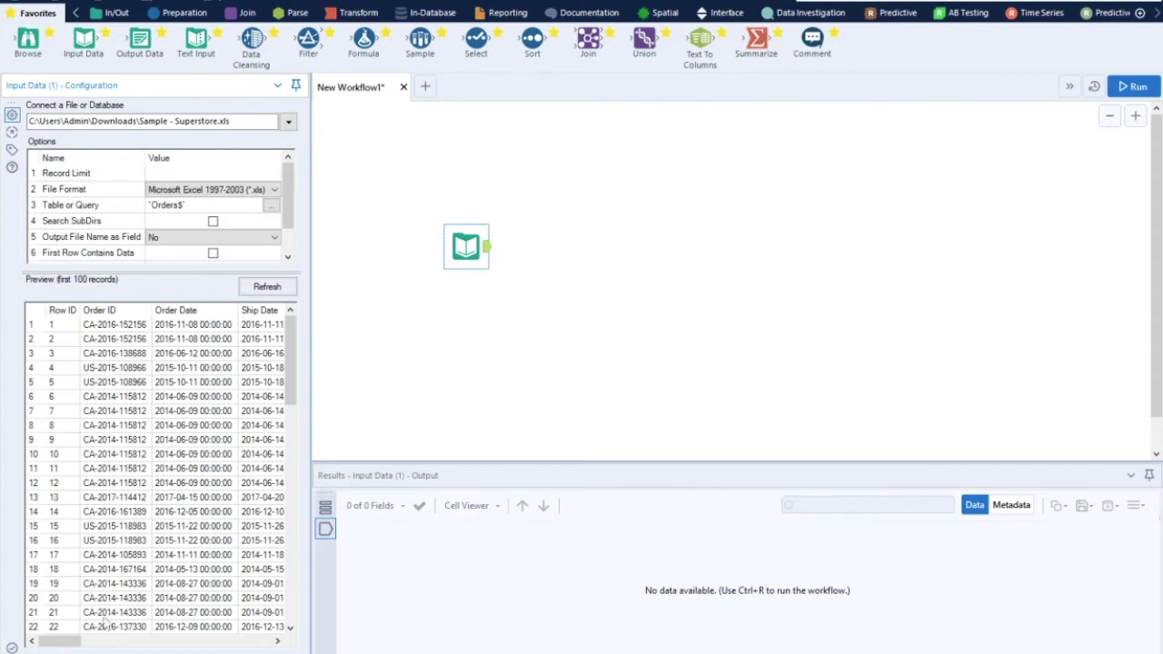
Look through the Orders preview records and the Input Data tool's file options
mouse_move(58, 642)
left_mouse_down()
mouse_move(250, 641)
mouse_move(58, 642)
left_mouse_up()
mouse_move(64, 642)
left_mouse_down()
mouse_move(262, 645)
mouse_move(57, 642)
left_mouse_up()
scroll(291, 201, "down", 2)
scroll(291, 196, "up", 2)
scroll(291, 193, "down", 2)
scroll(292, 186, "up", 2)
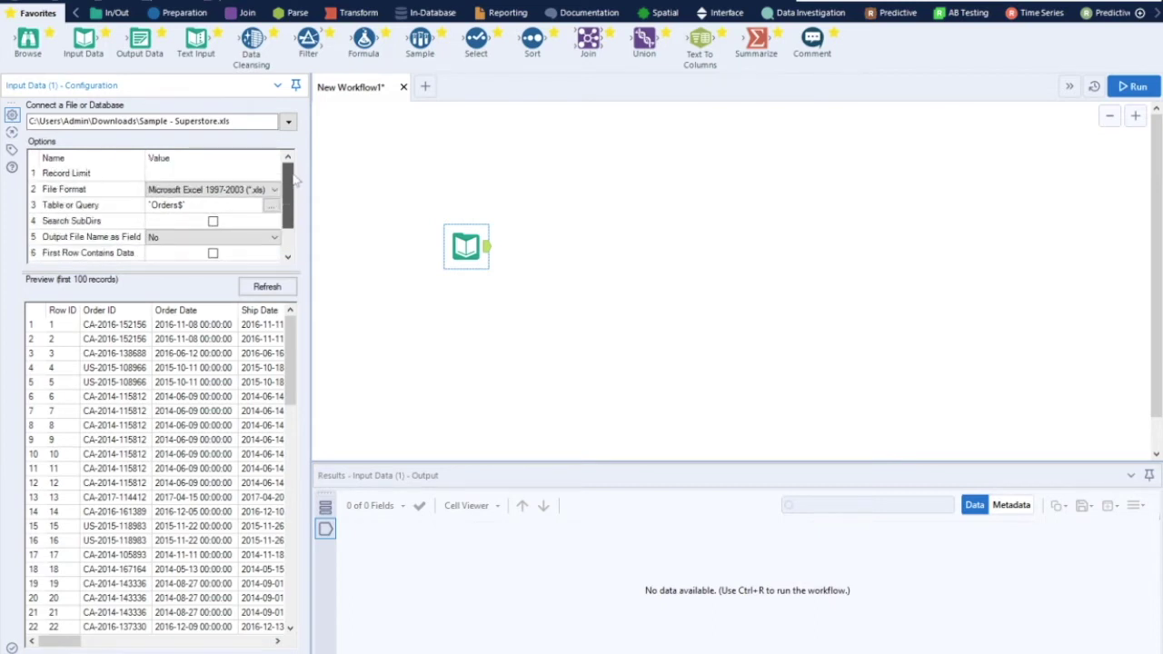
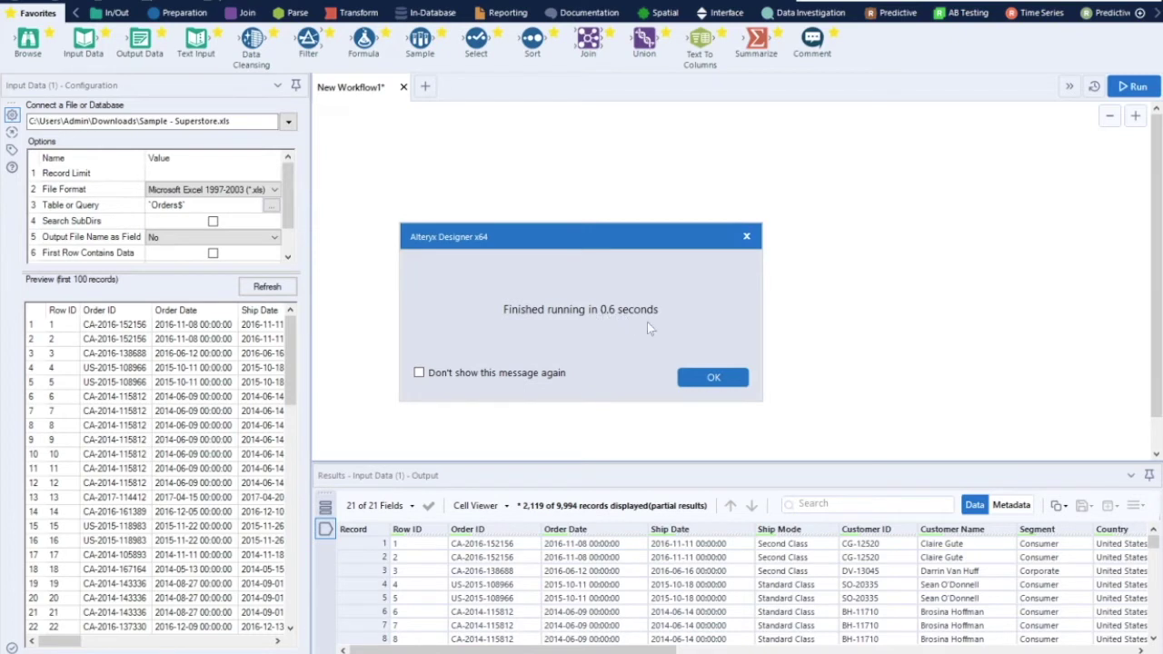
Run the workflow and show the metadata of the Input Data tool's output
left_click(714, 379)
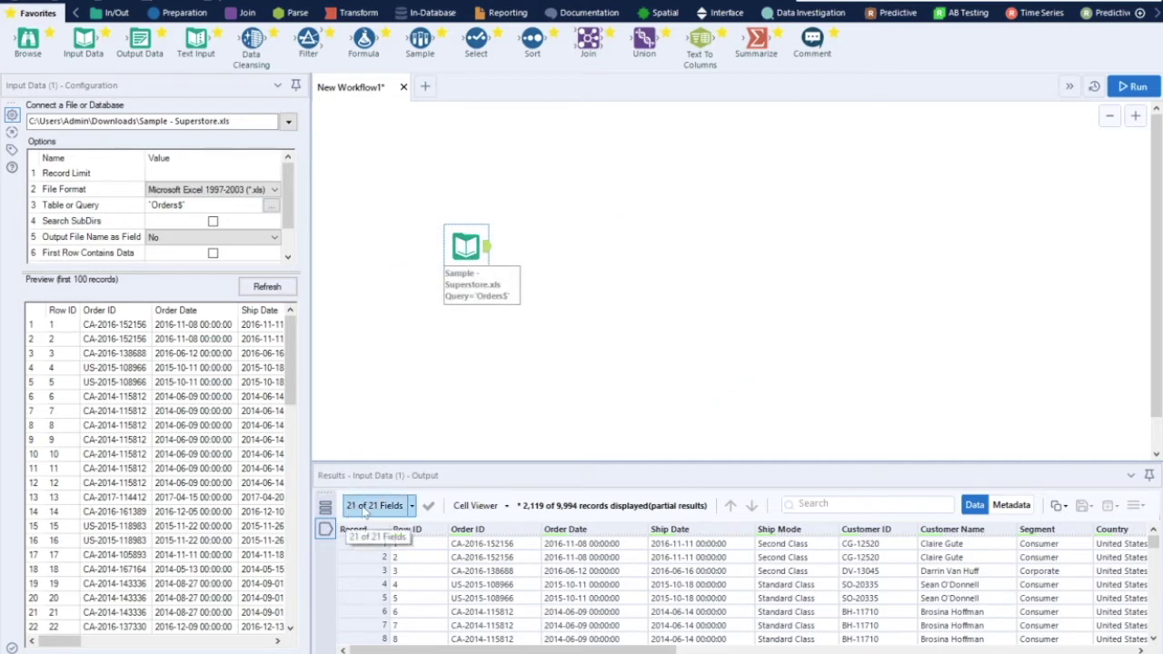
mouse_move(536, 510)
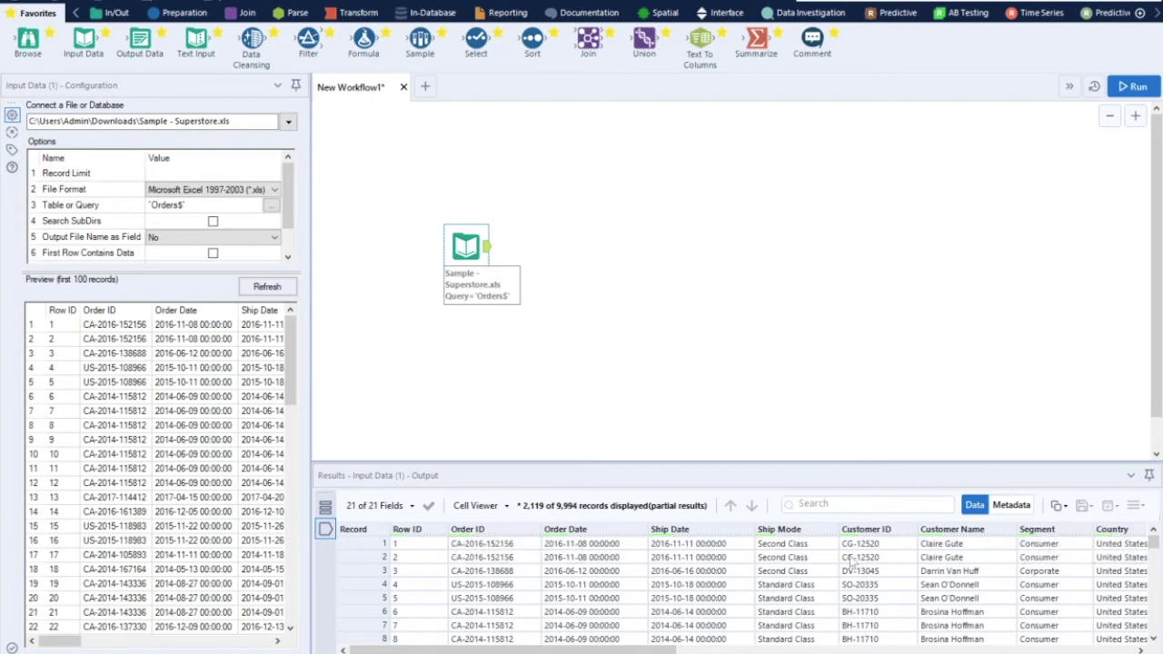
left_click(1015, 506)
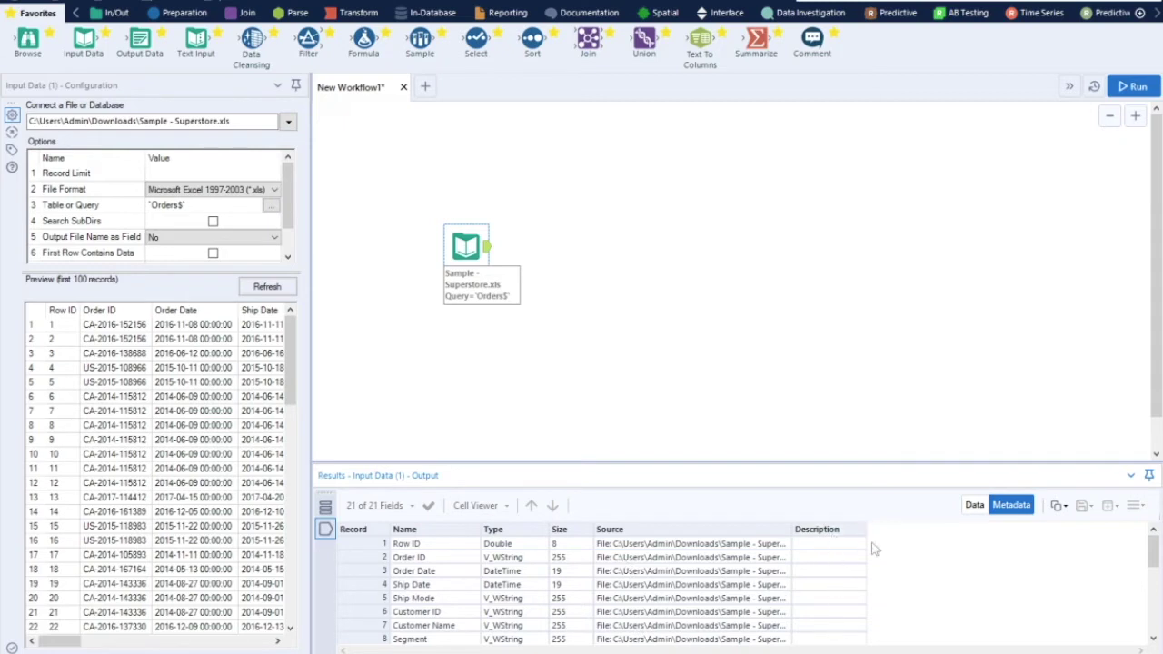
Check the copy and save options for the metadata results and return to the data view
left_click(1065, 506)
left_click(986, 564)
left_click(1054, 507)
left_click(987, 564)
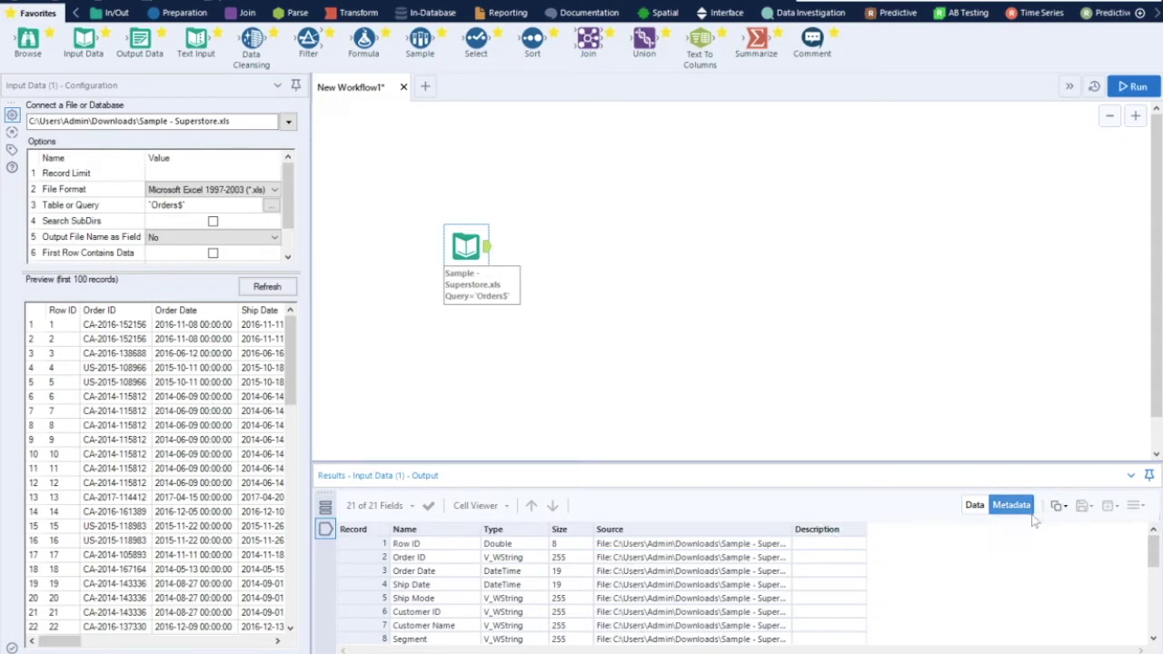
left_click(1059, 510)
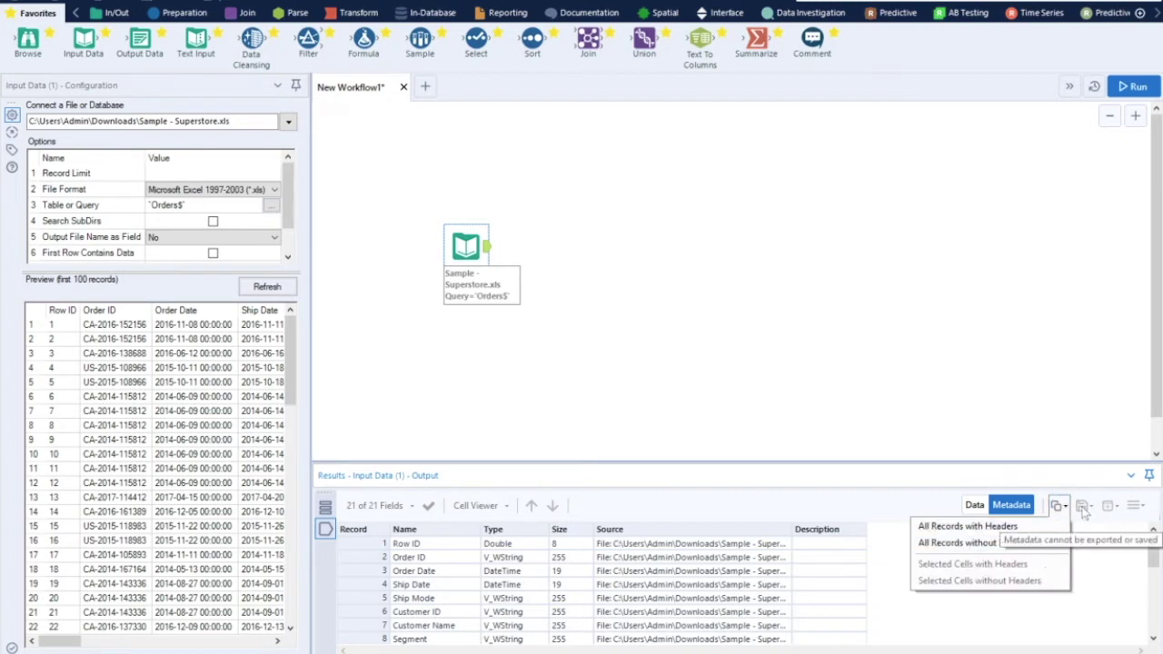
left_click(1085, 511)
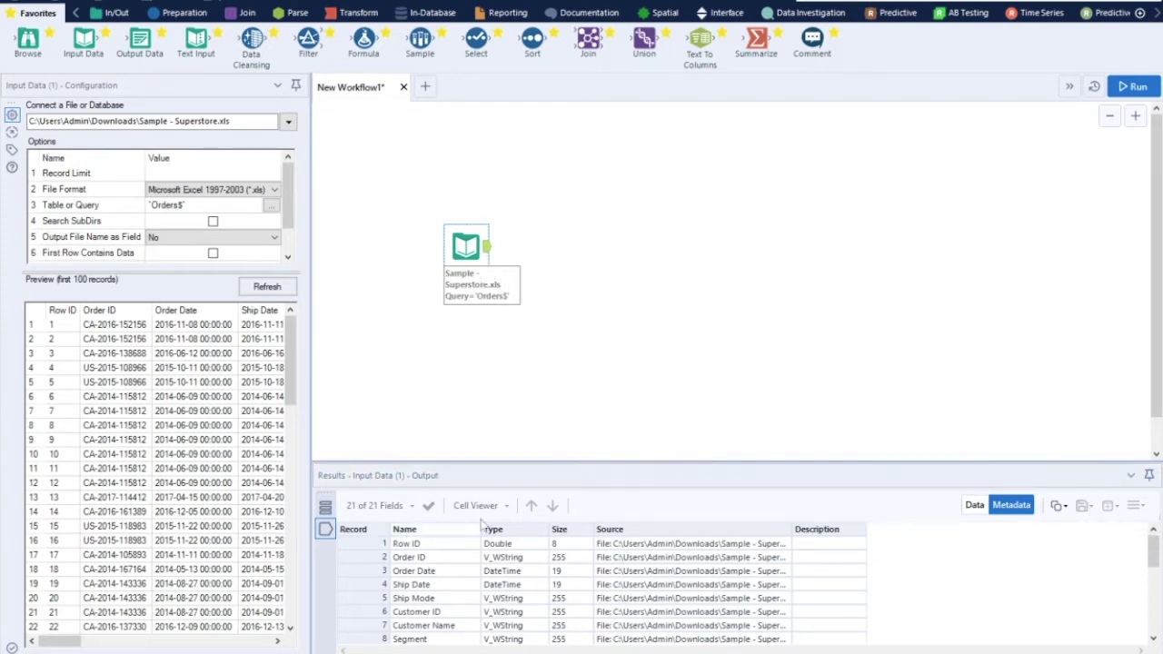
left_click(975, 506)
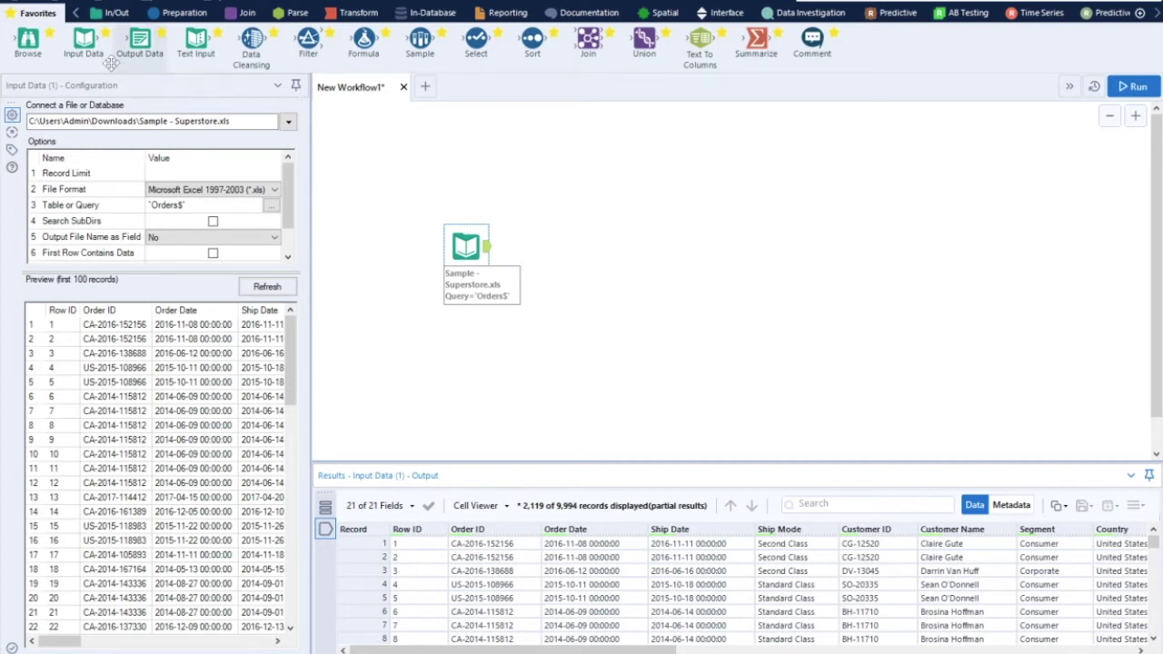
Add a Browse tool connected to the Input Data output, above and right of it, and shift the Input Data tool slightly toward it
left_click_drag(27, 40, 558, 158)
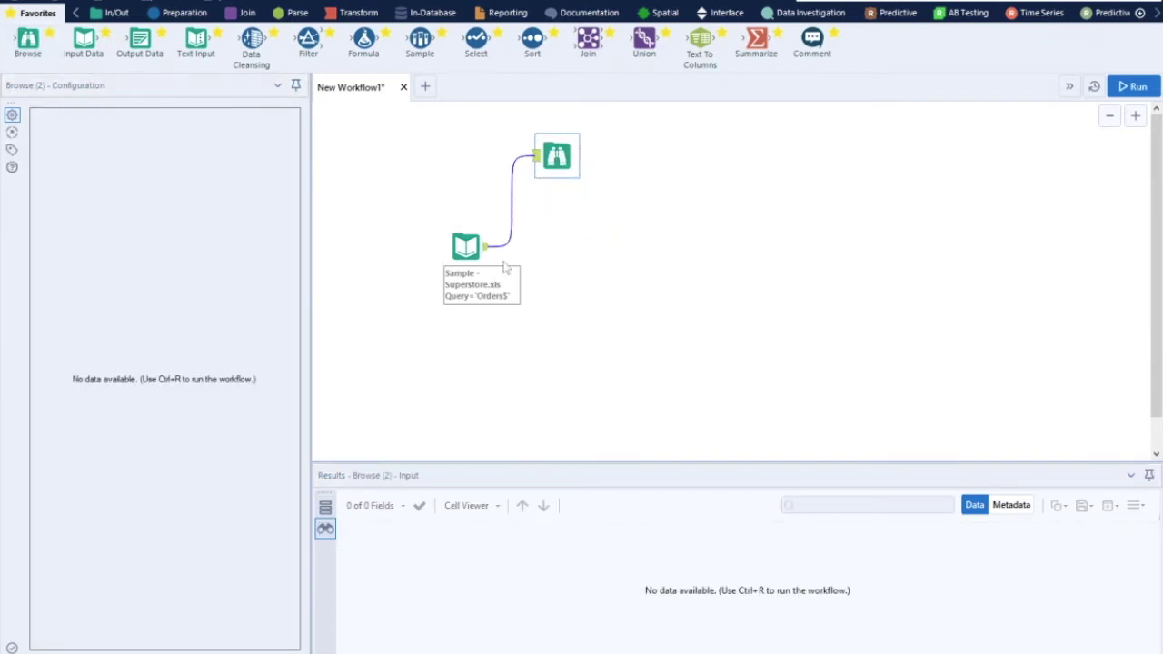
left_click(466, 247)
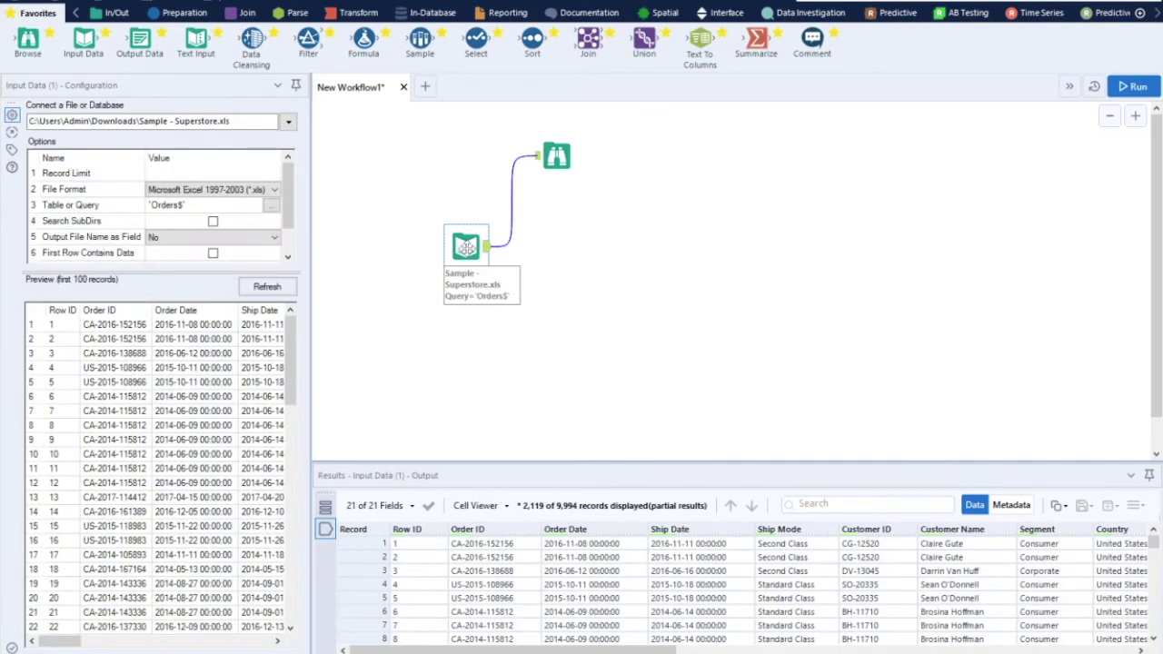
left_click_drag(466, 247, 476, 249)
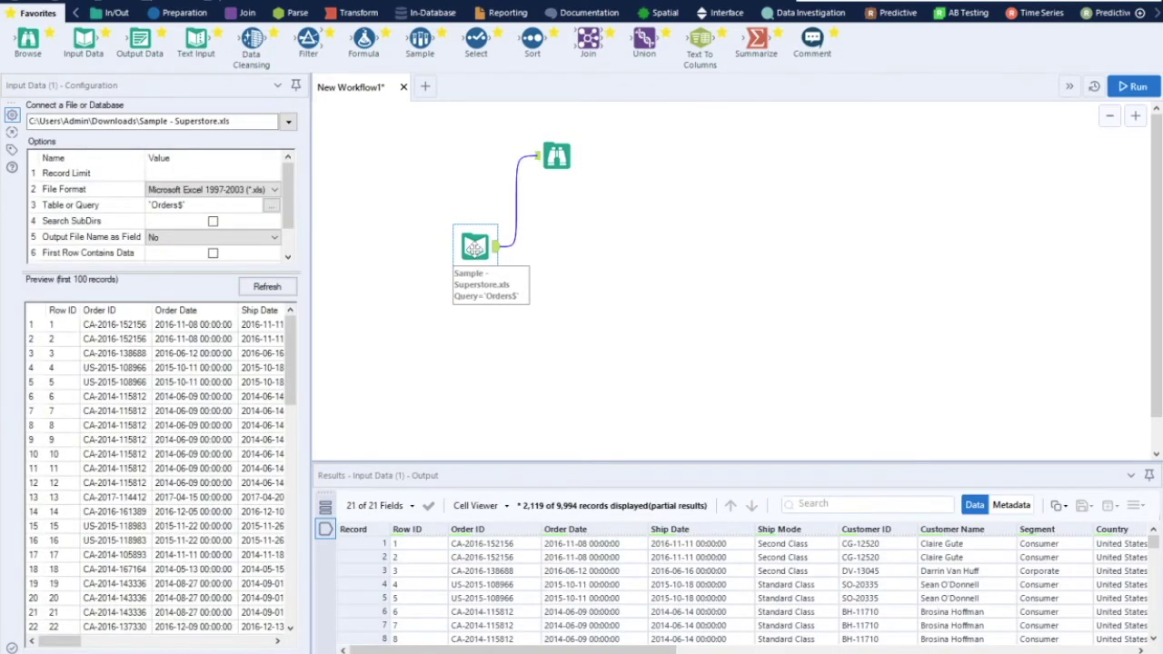
left_click(540, 252)
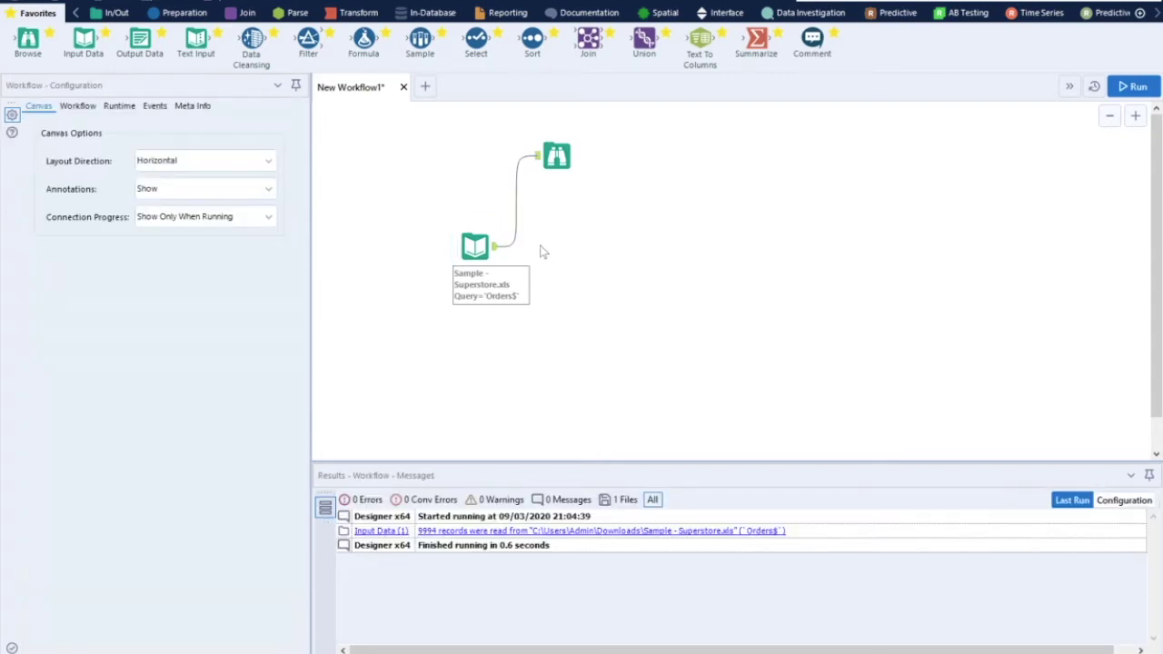
Run the workflow with the Browse tool selected to load its full records and field profile
left_click(474, 246)
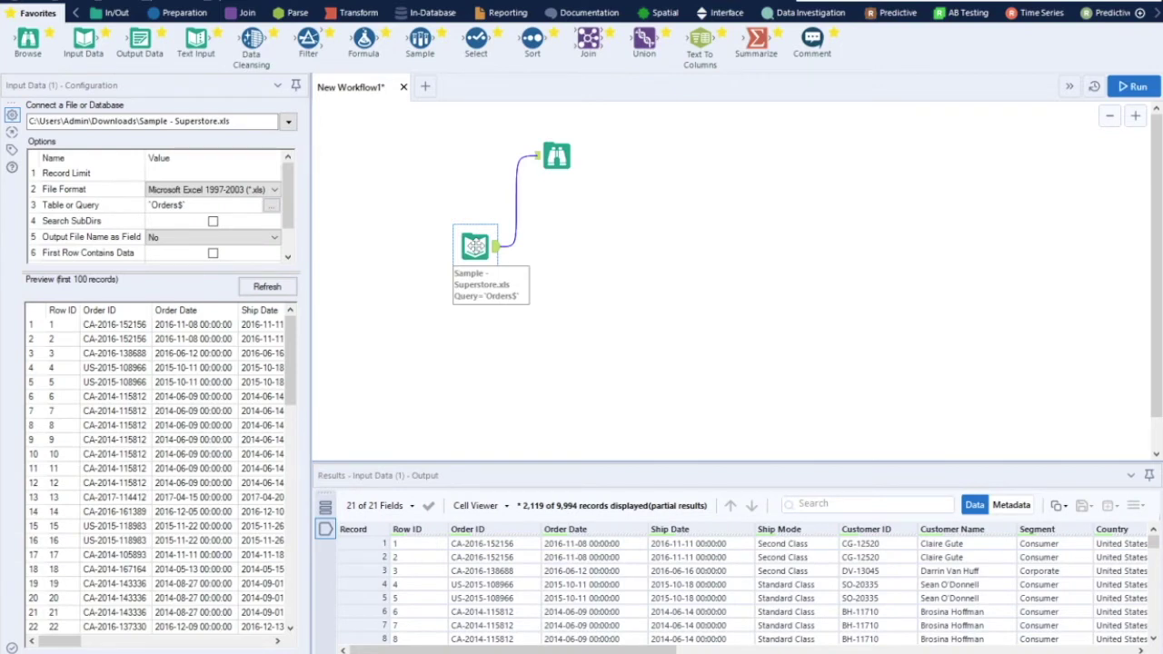
left_click(551, 161)
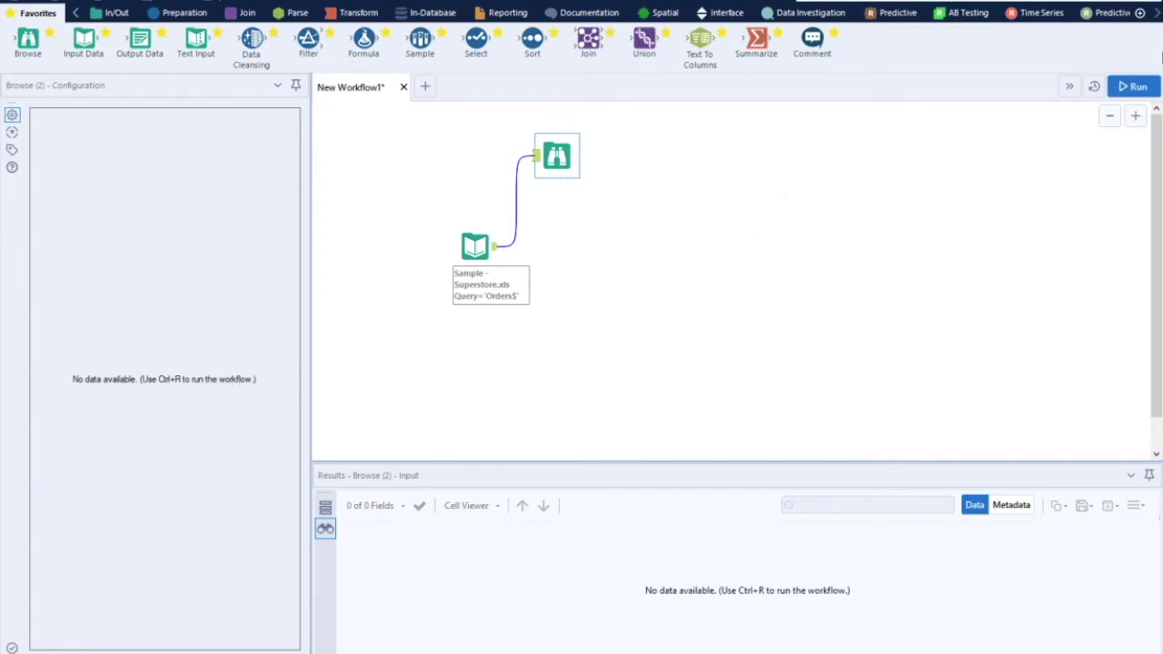
left_click(1123, 87)
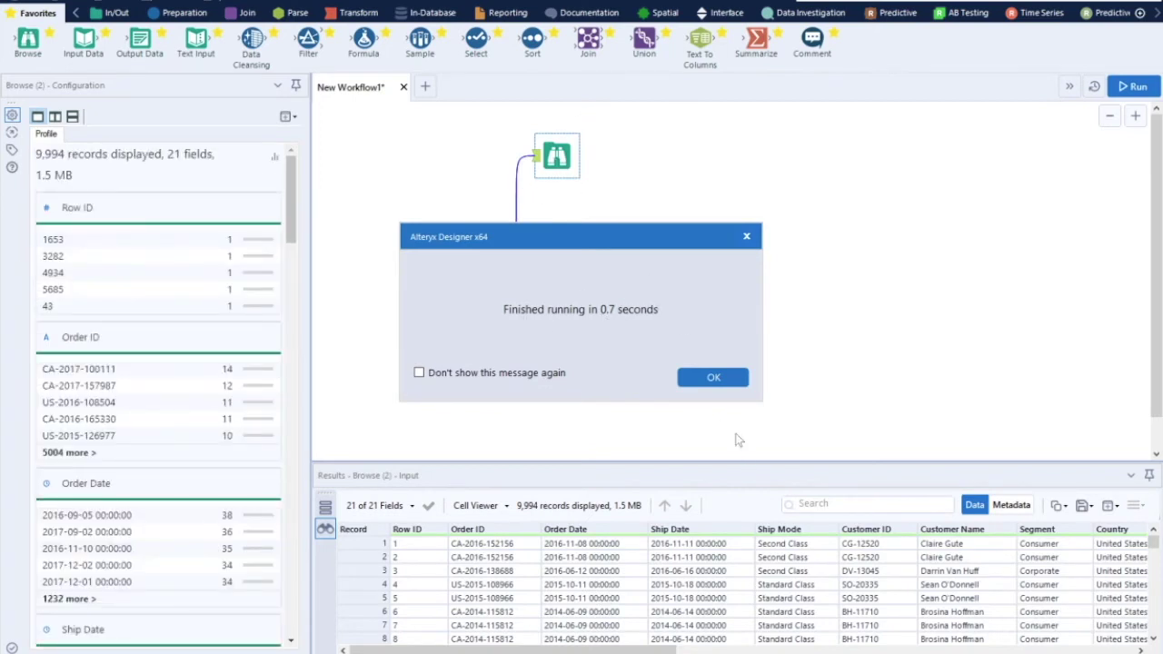
left_click(713, 377)
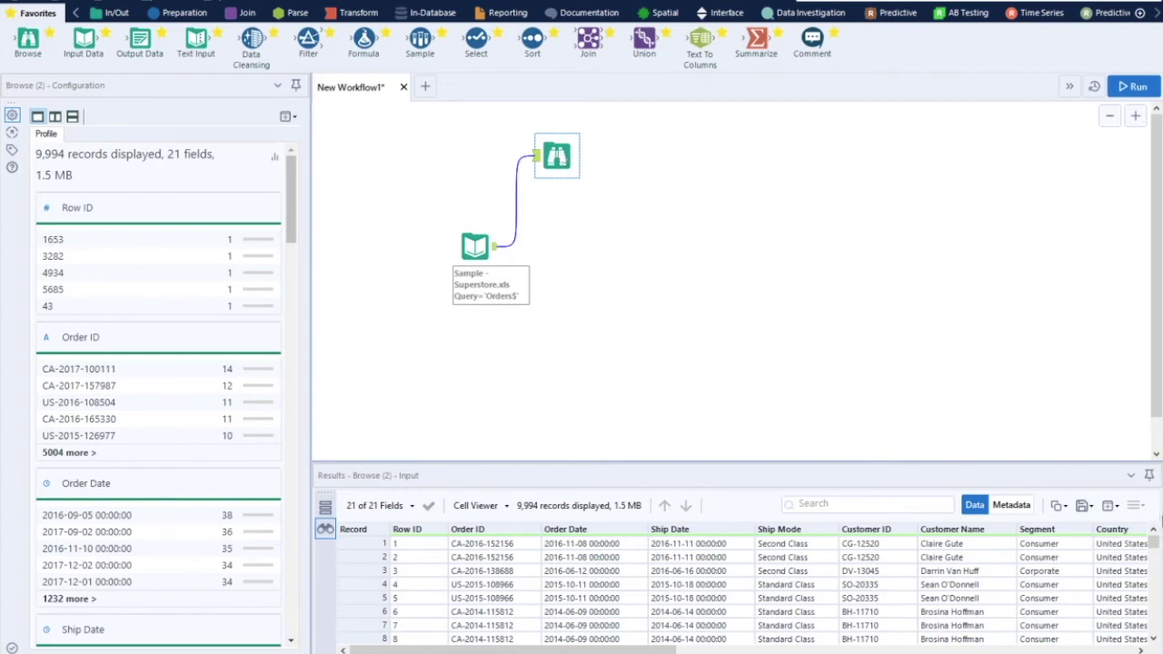
View all of the Browse tool's records in a separate window and close it
left_click(1117, 506)
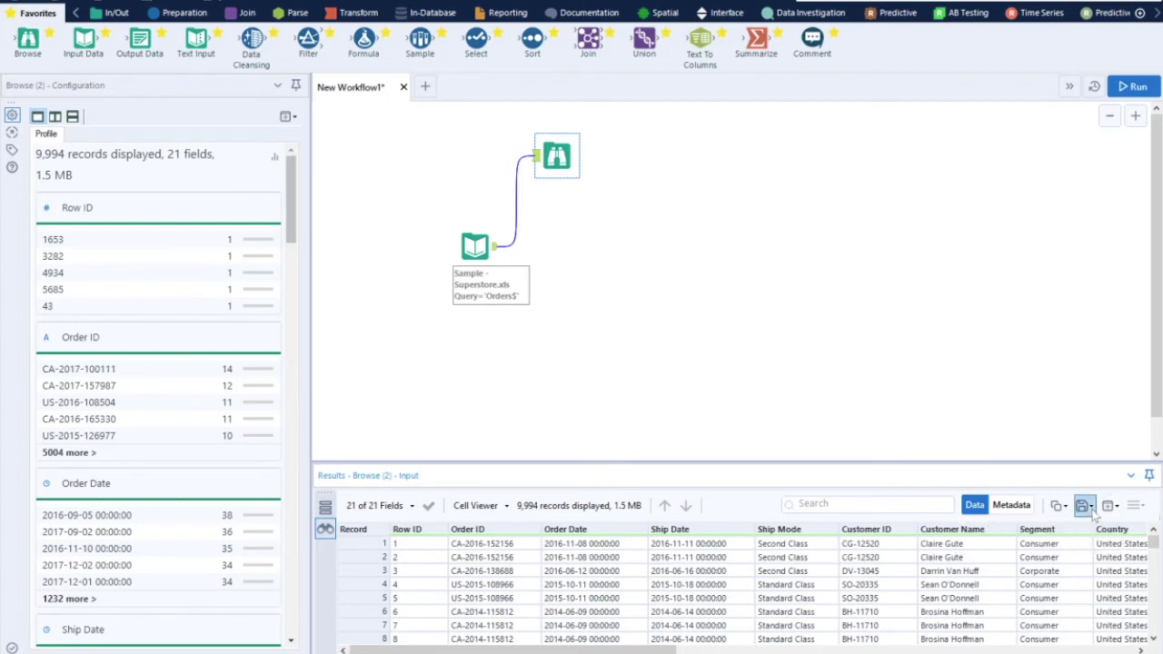
left_click(1111, 506)
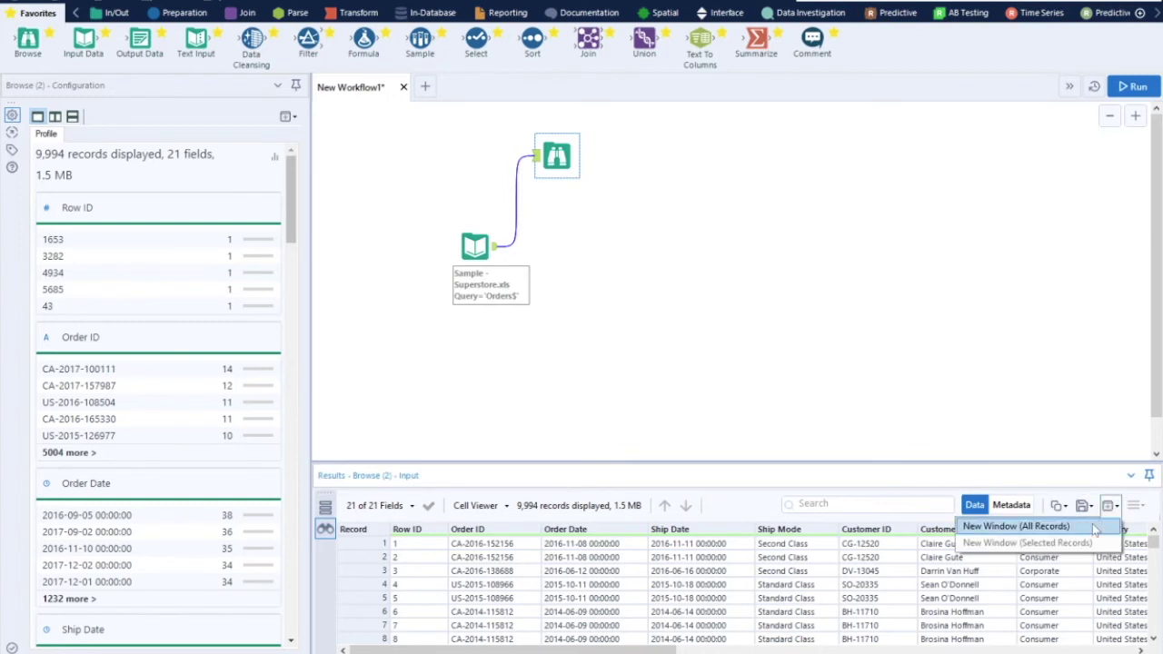
left_click(1028, 530)
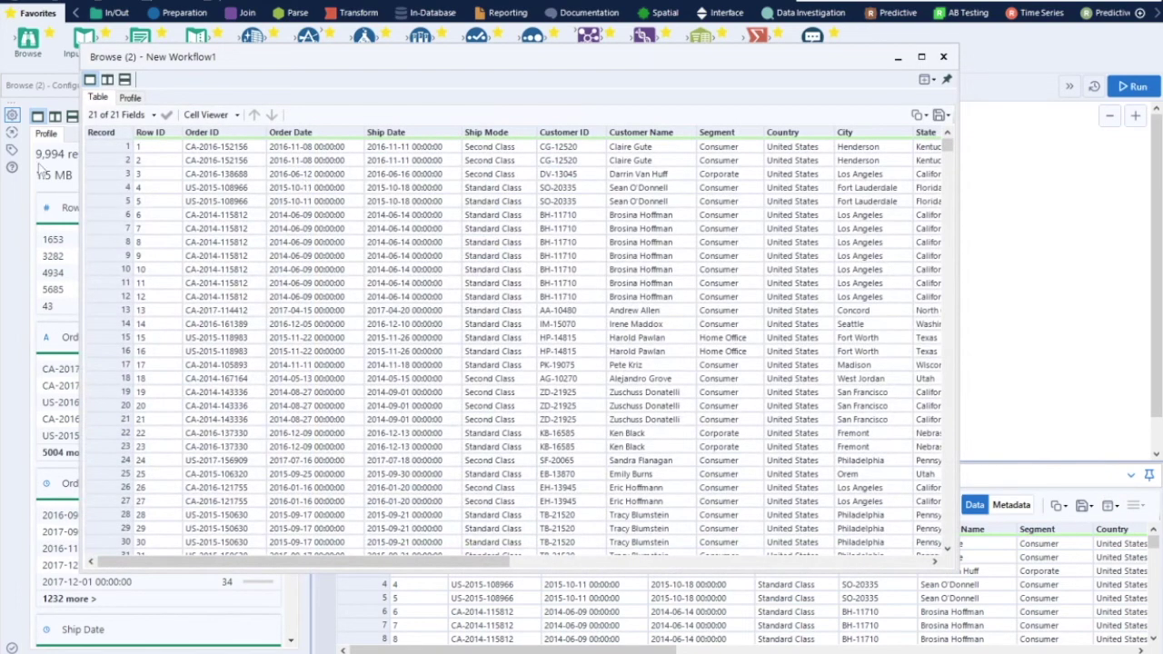
left_click(944, 57)
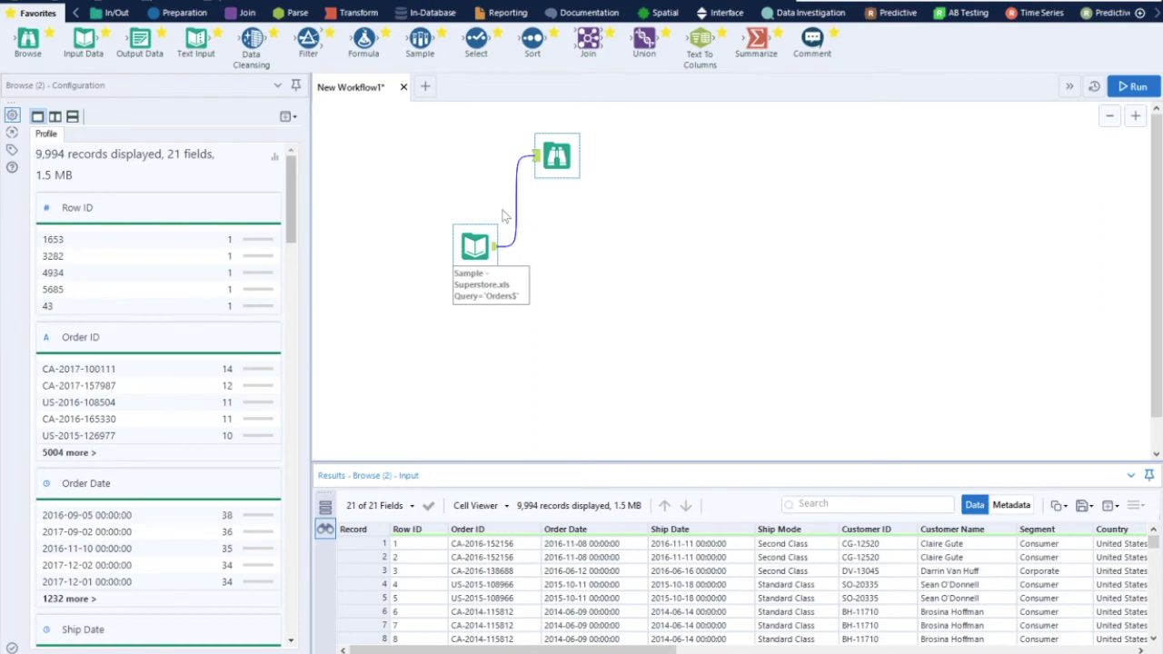
Add a Sample tool to the right of the Input Data tool, connected to its output
left_click_drag(420, 41, 622, 282)
left_click_drag(584, 245, 584, 246)
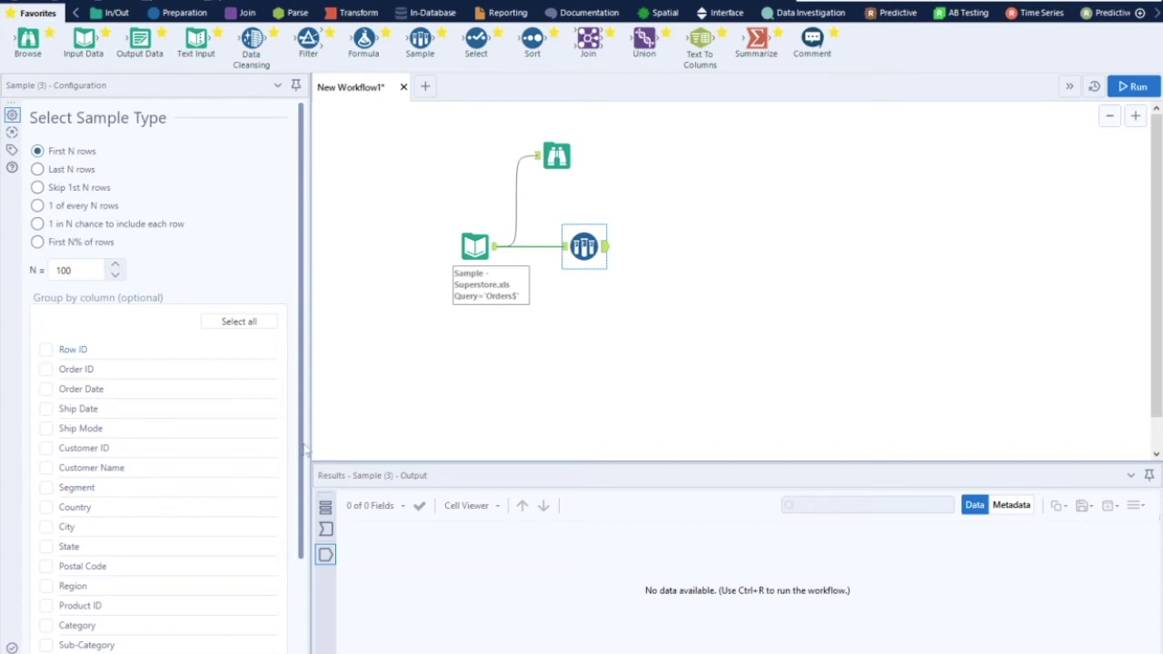
Add a second Browse tool to the right of the Sample tool, connected to its output
scroll(300, 448, "down", 3)
scroll(305, 372, "up", 3)
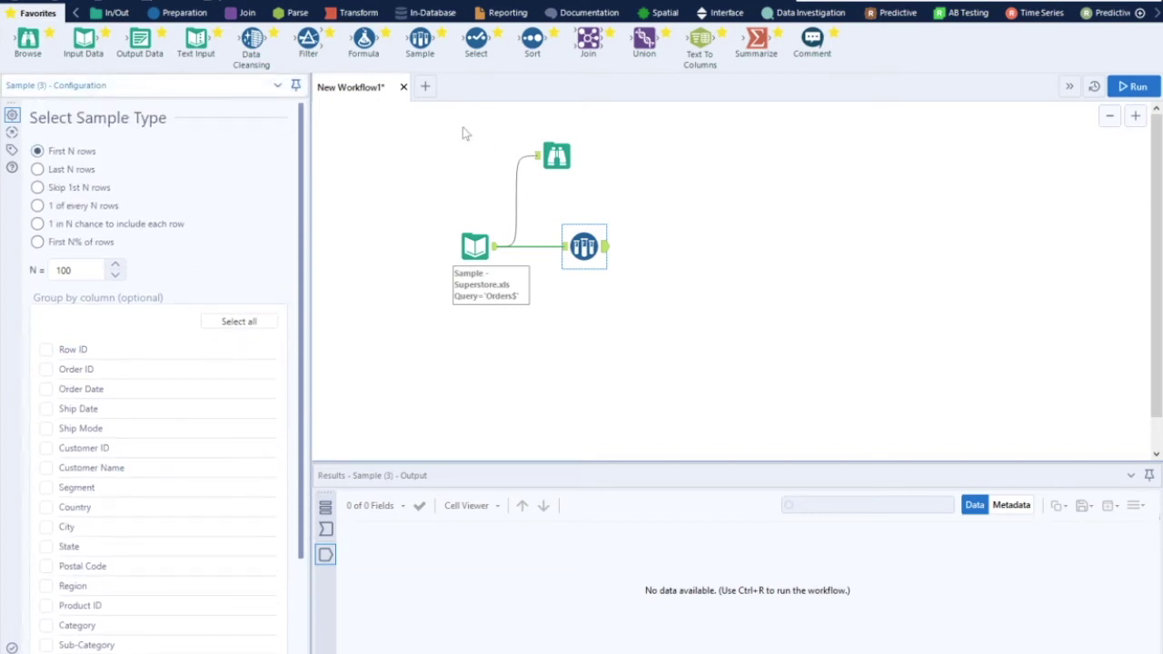
left_click_drag(20, 45, 736, 284)
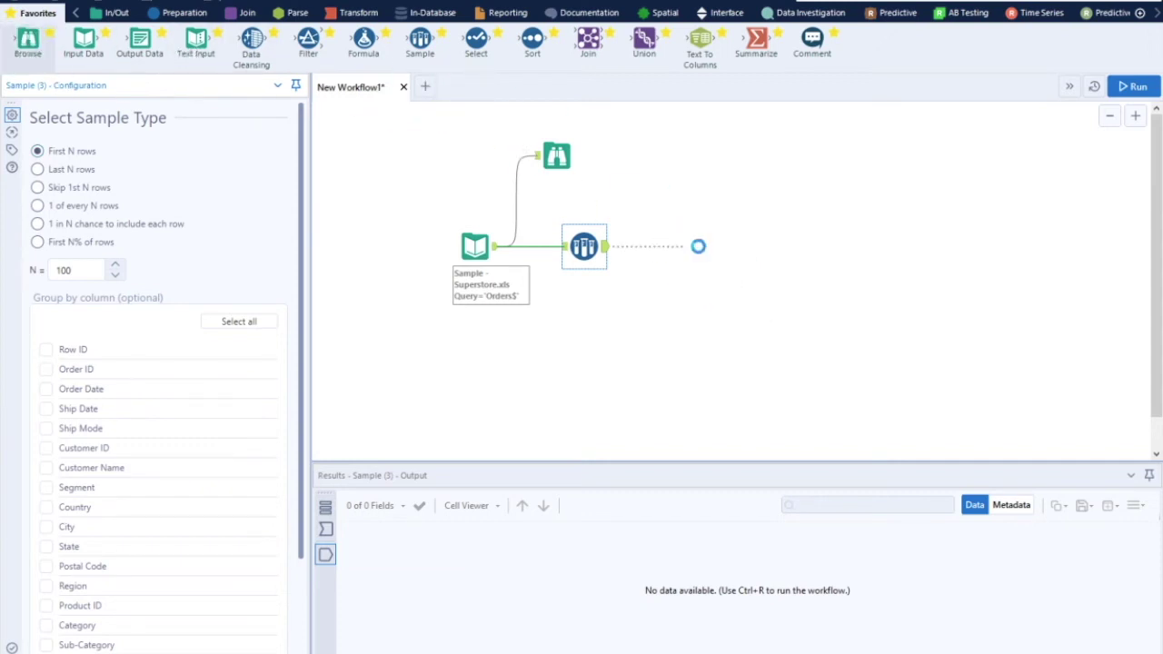
Set the Sample tool's N to 135 so that it keeps the first 135 rows
left_click(583, 251)
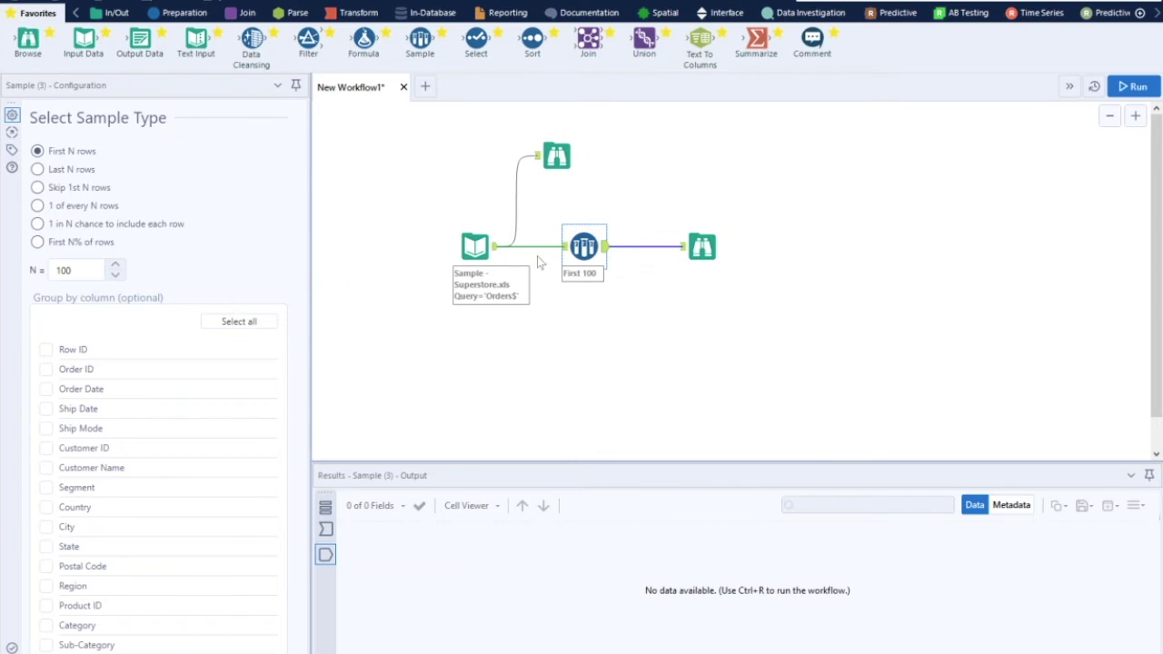
double_click(86, 276)
type("13")
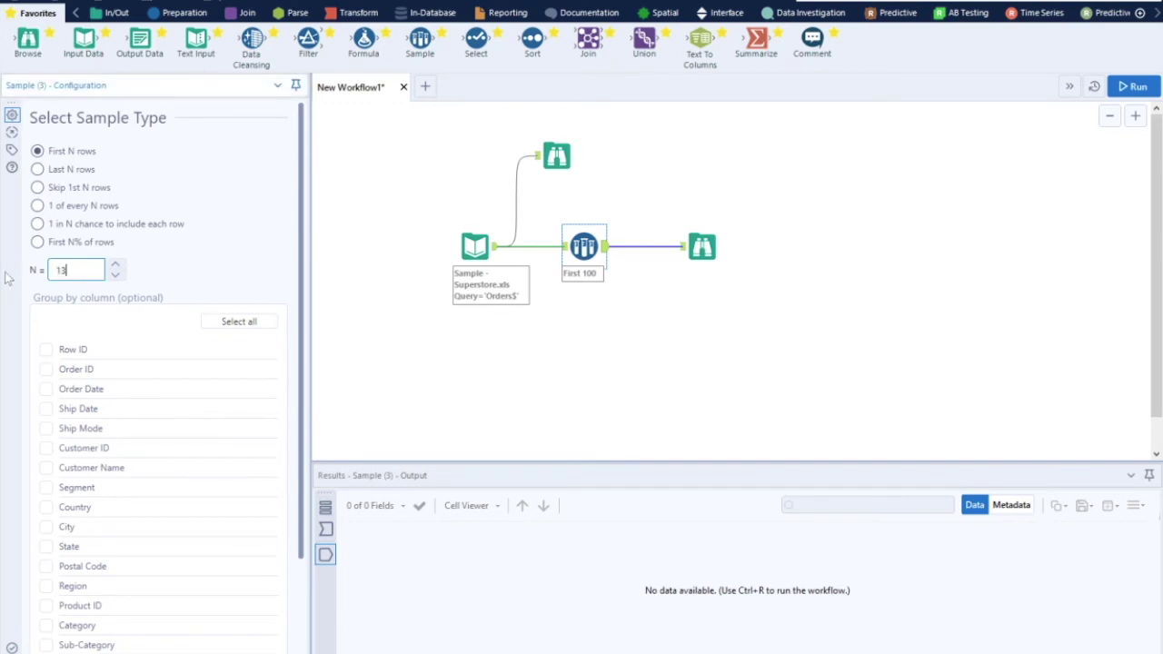
left_click(219, 268)
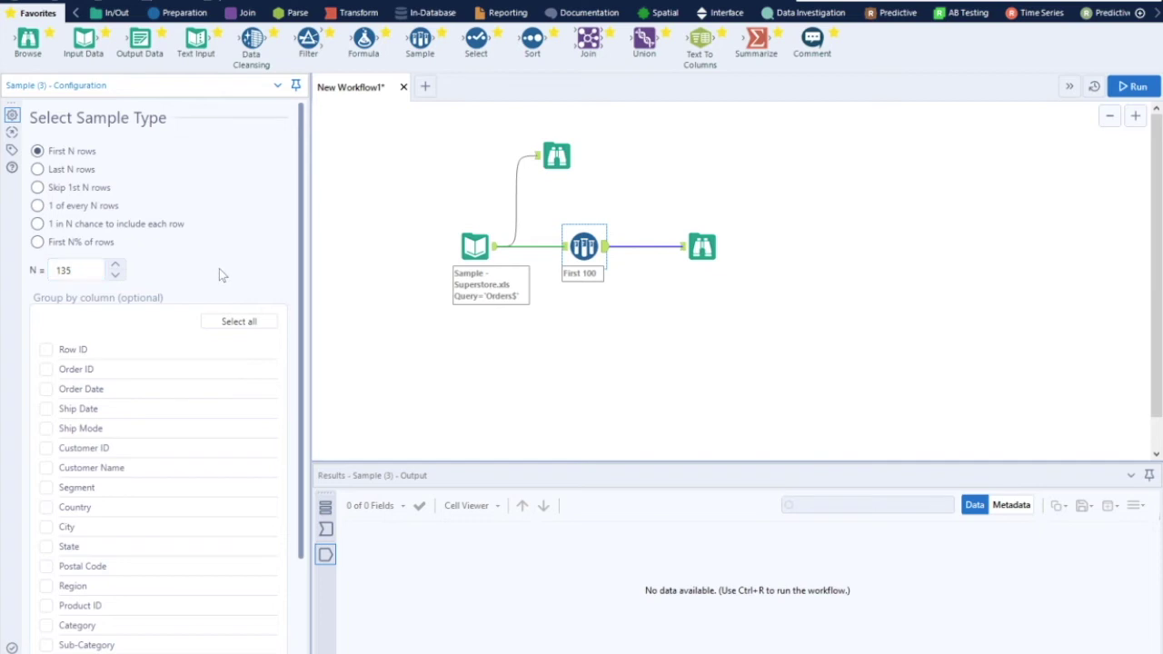
Run the workflow and view the sampled records and field profile in the Browse tool after the Sample tool
left_click(1130, 86)
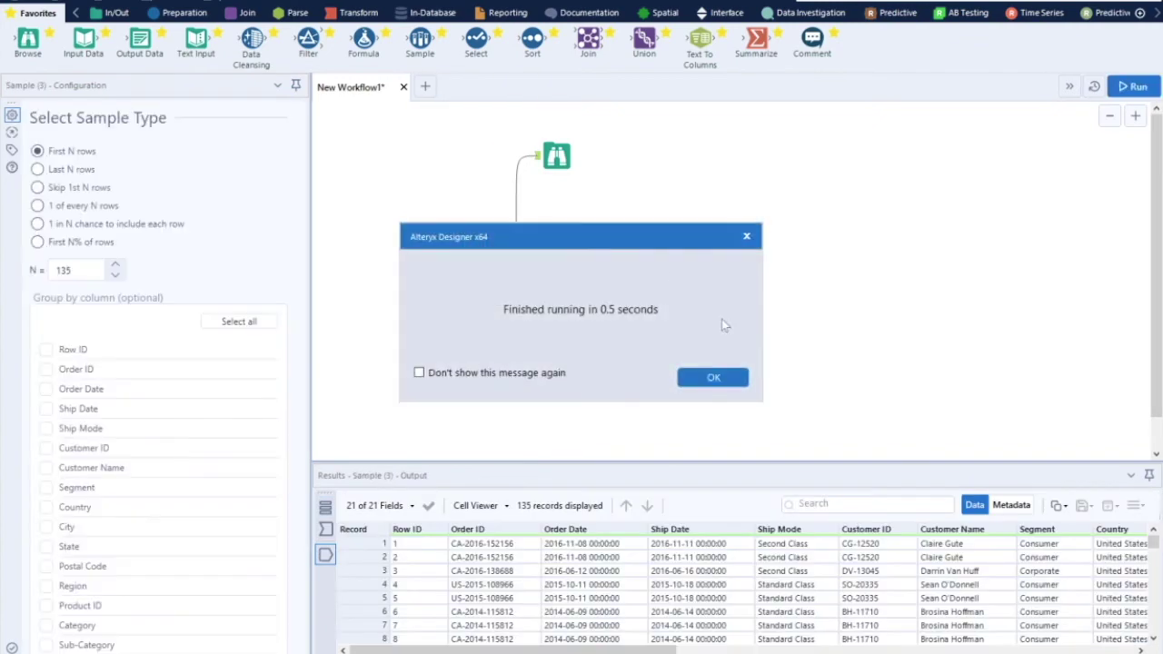
left_click(713, 377)
left_click(701, 249)
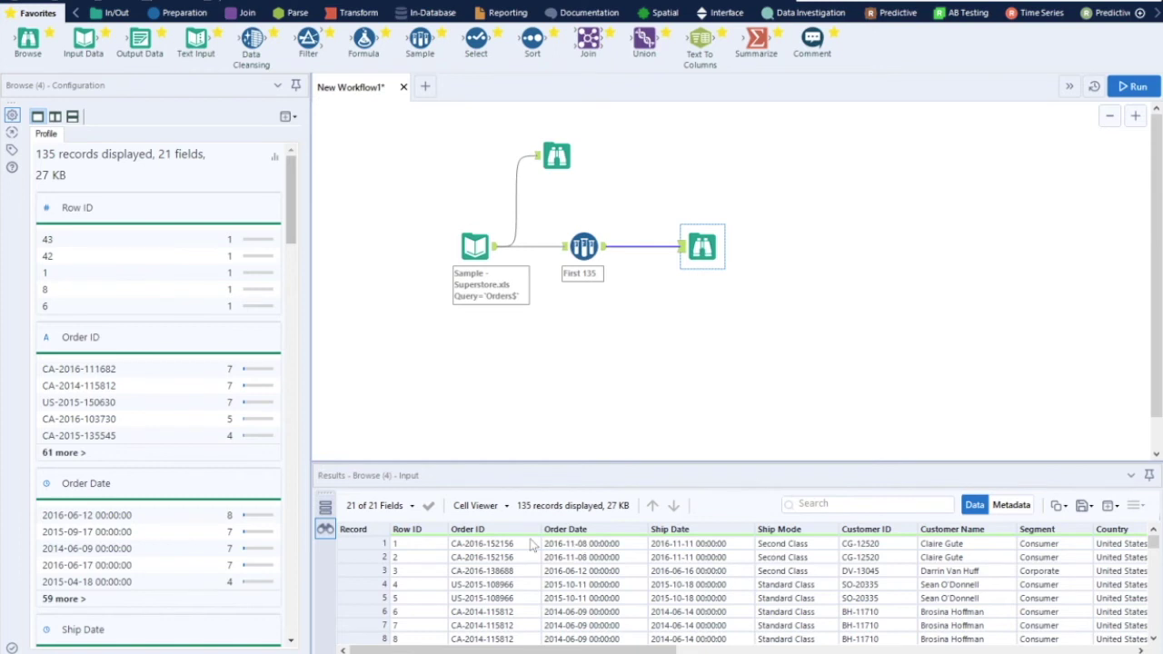
Configure the Sample tool to skip the 1st N rows with N set to 5, and run the workflow
left_click(585, 247)
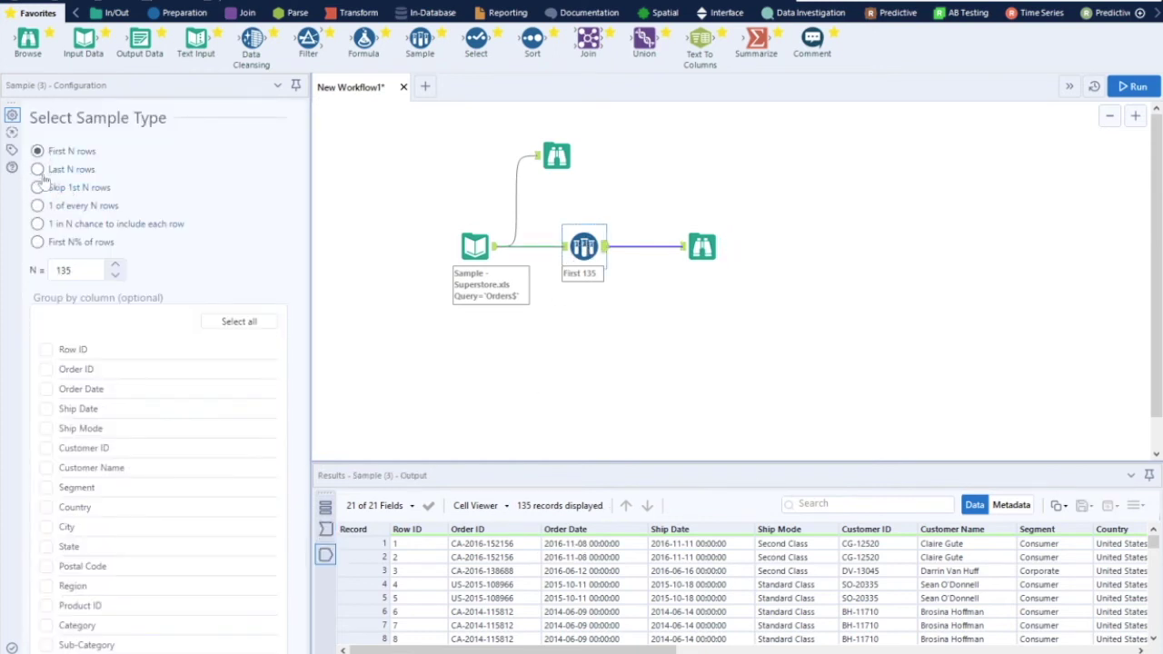
left_click(37, 189)
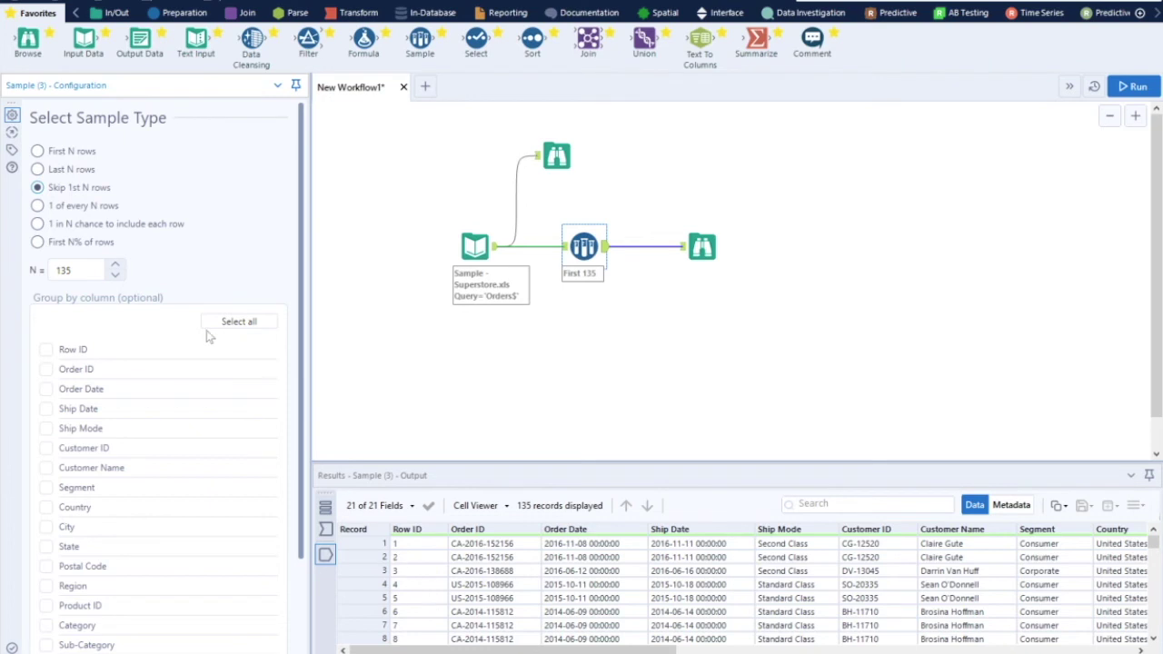
left_click(96, 265)
left_click_drag(92, 276, 34, 271)
type("5")
left_click(1131, 87)
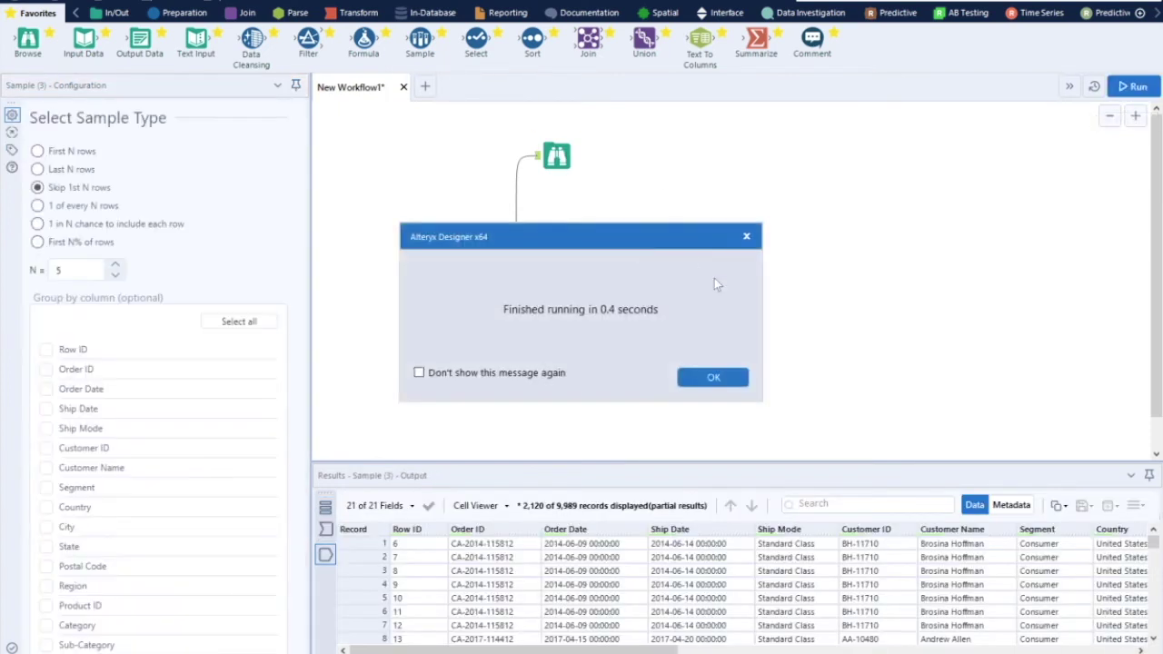
left_click(714, 377)
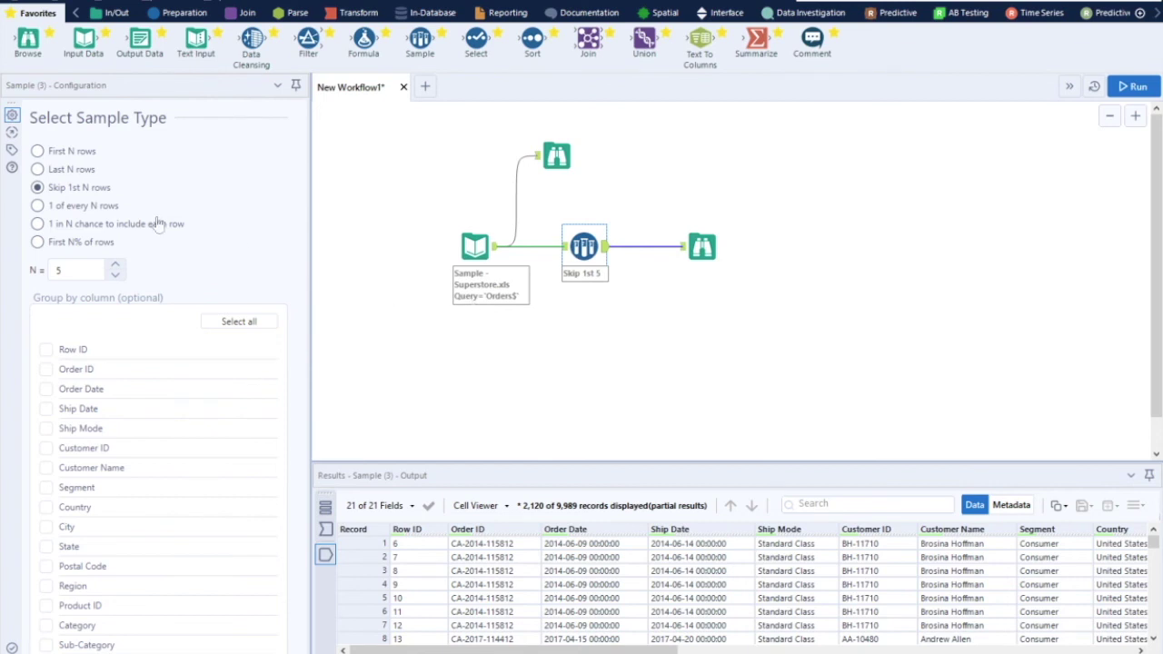
Switch the sample type through 1 of every N rows and 1 in N chance to First N% of rows, and run the workflow
left_click(38, 205)
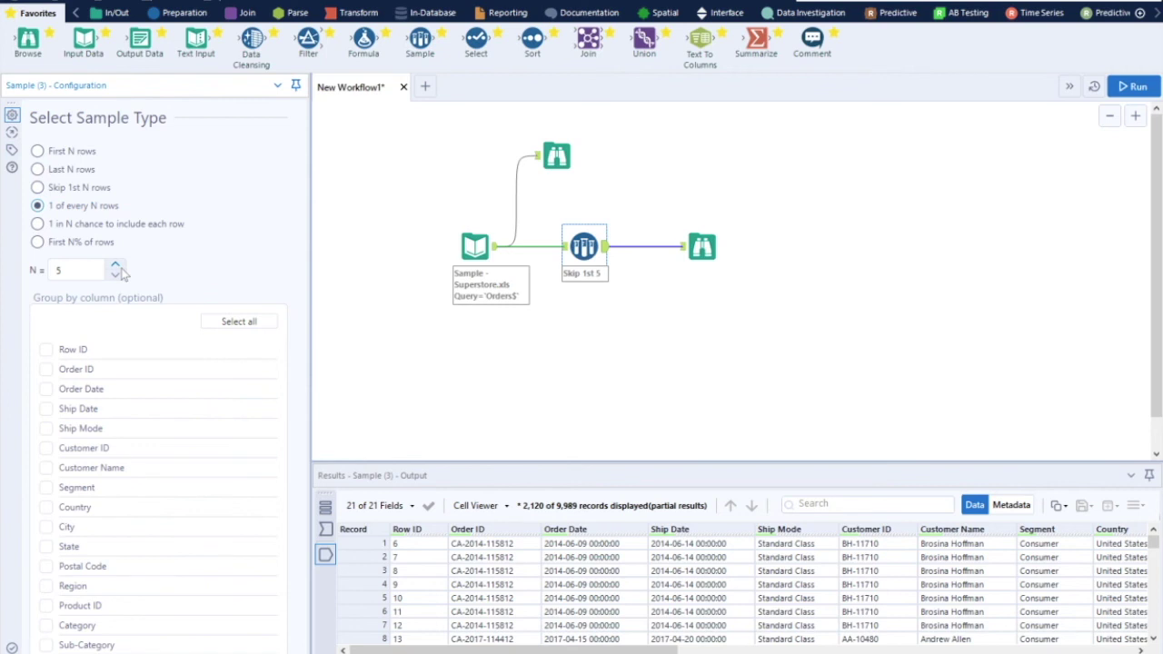
left_click(77, 276)
left_click(37, 225)
left_click(38, 243)
left_click(1135, 86)
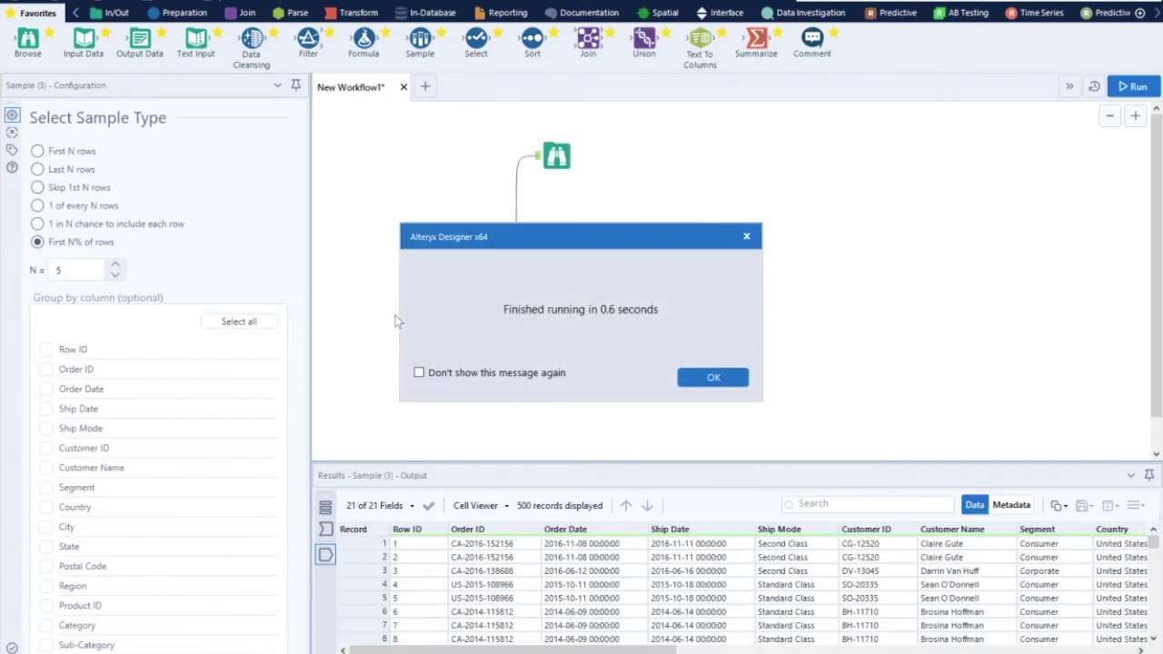
left_click(714, 378)
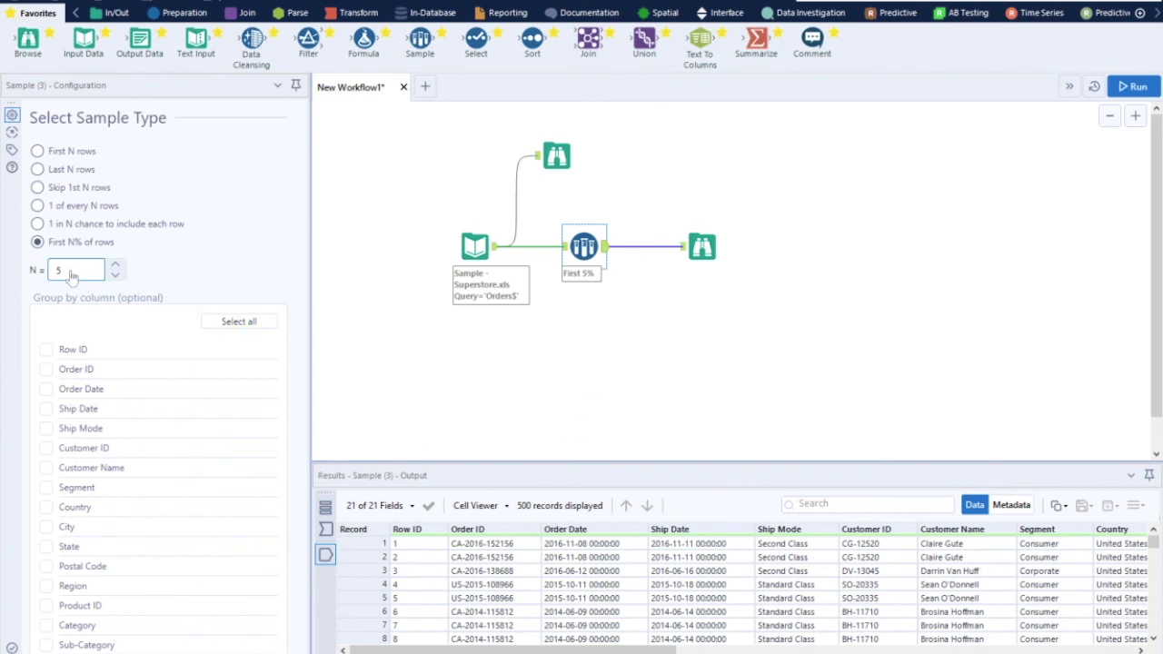
Group the sample by Ship Mode, run the workflow and view the output in the Browse tool after the Sample tool
left_click(45, 428)
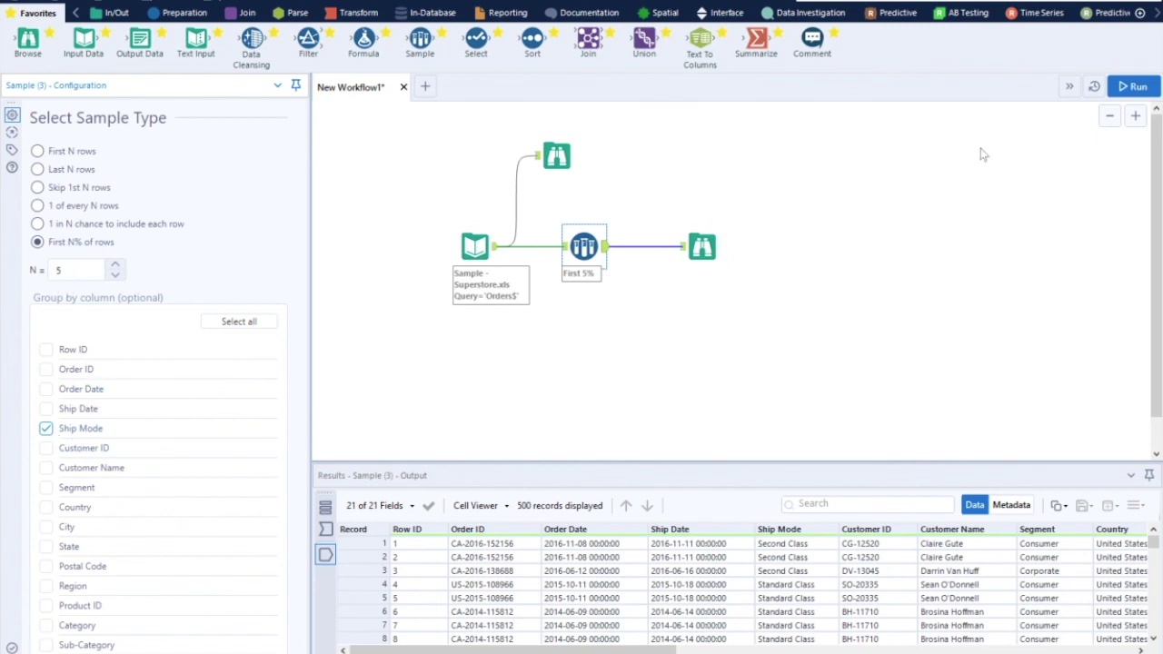
left_click(1128, 86)
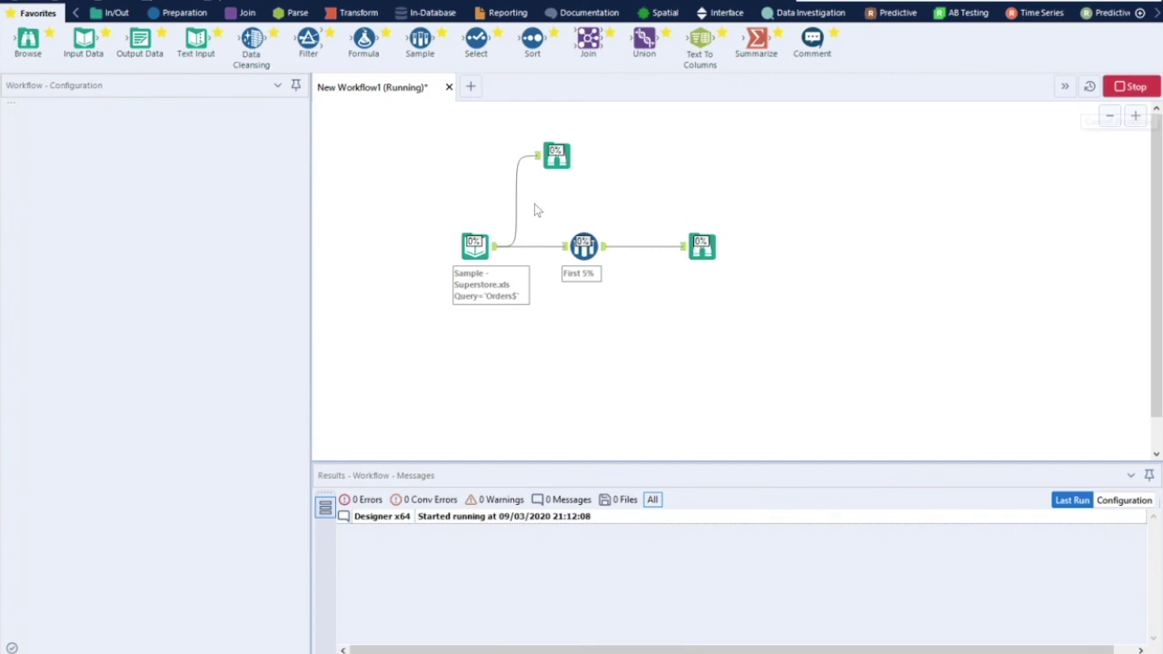
left_click(713, 376)
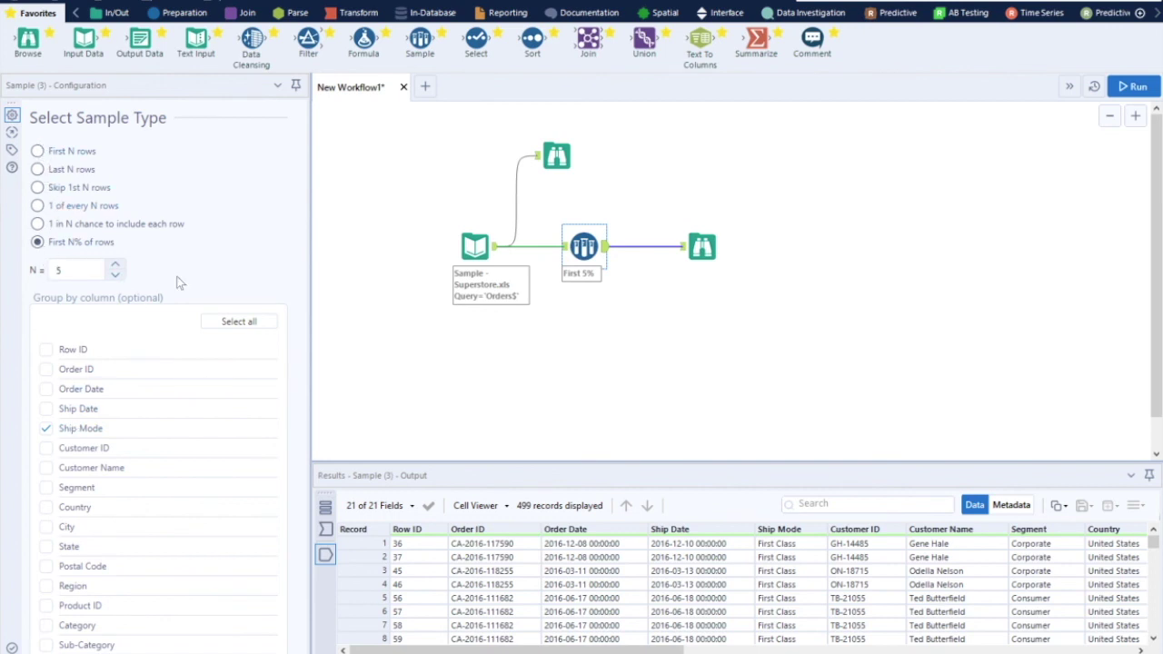
left_click(701, 246)
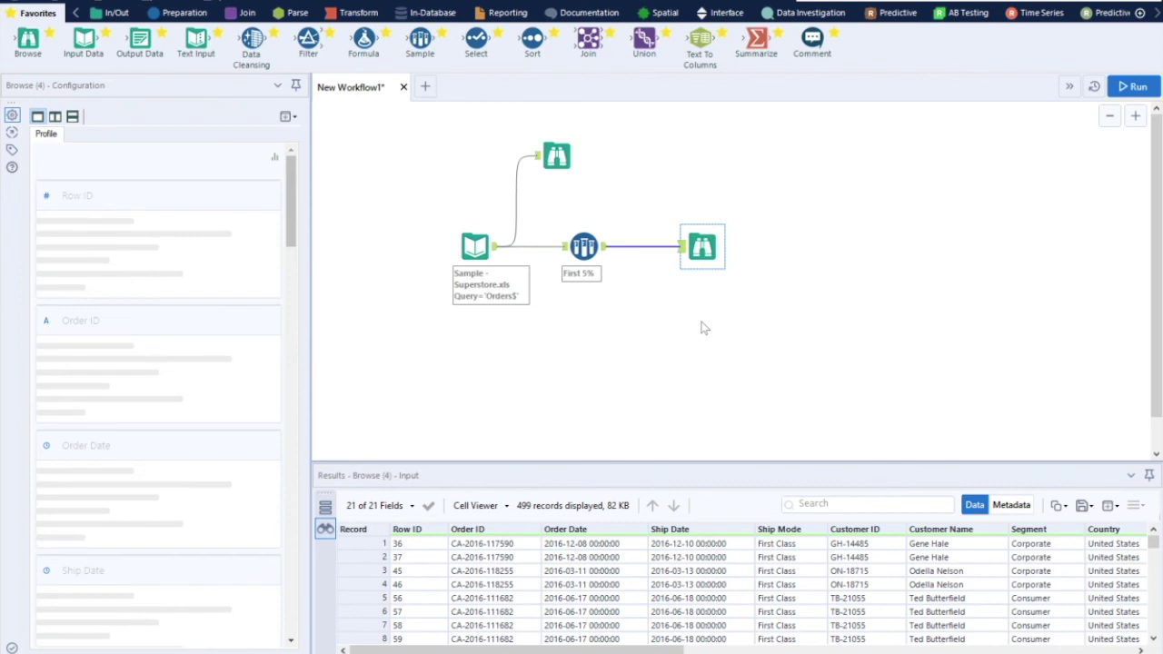